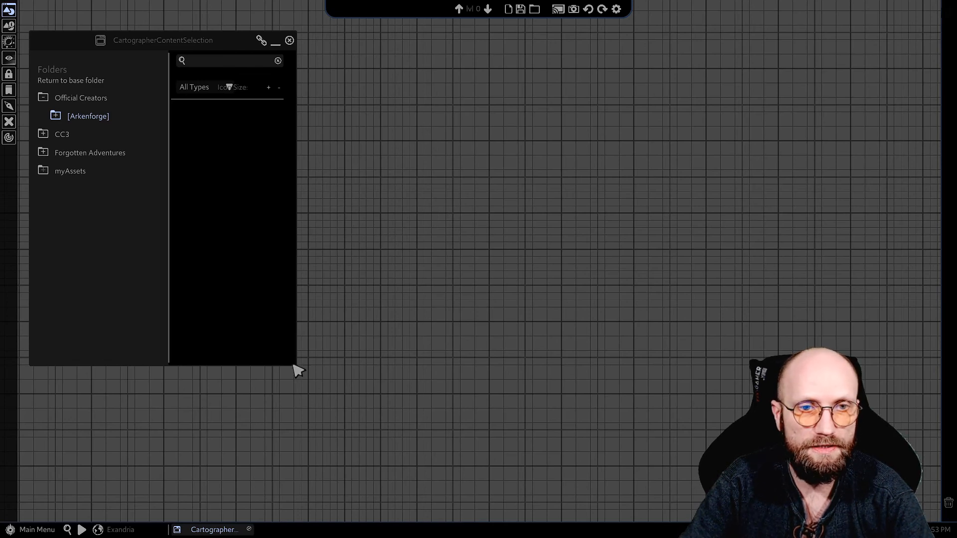
# Step: Make the content selection window wider and shorter, and open the Arkenforge > Fantasy > Wilderness > Tiles folder
pyautogui.moveTo(298, 366); pyautogui.dragTo(373, 324)
pyautogui.moveTo(543, 201); pyautogui.dragTo(530, 209, button='middle')
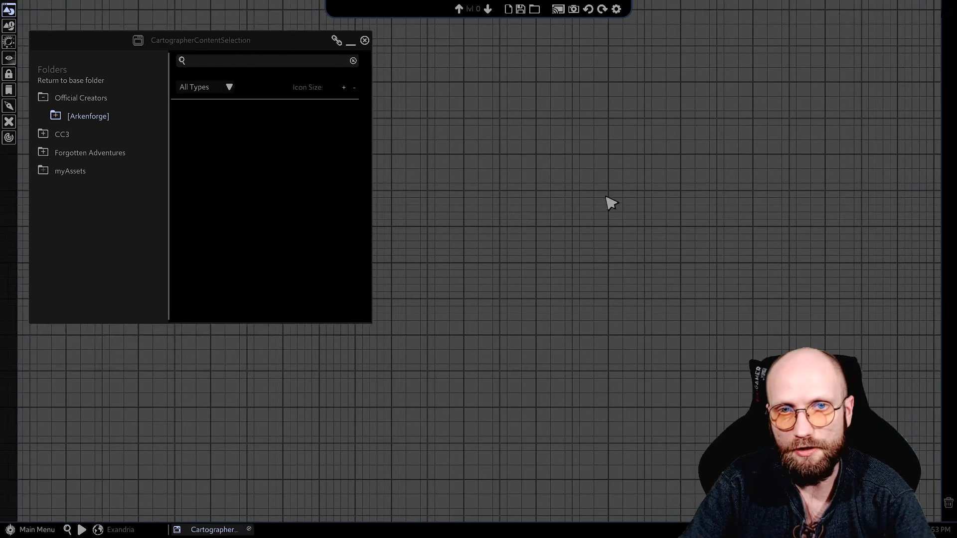
pyautogui.scroll(3, 588, 178)
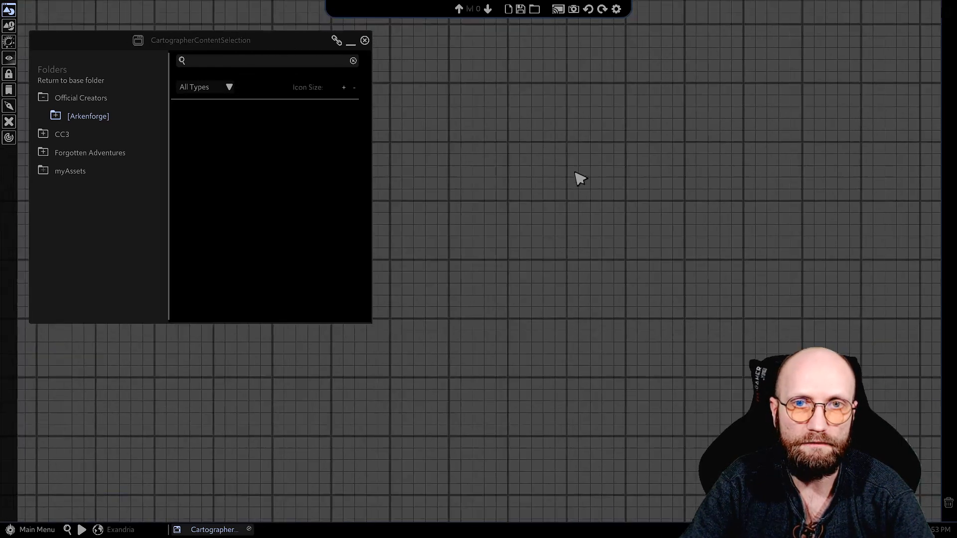
pyautogui.click(72, 117)
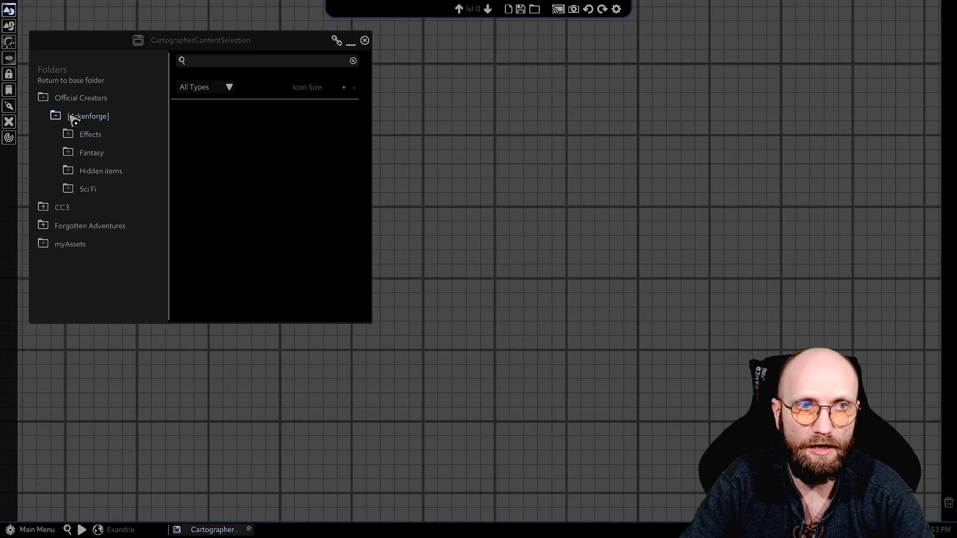
pyautogui.click(95, 153)
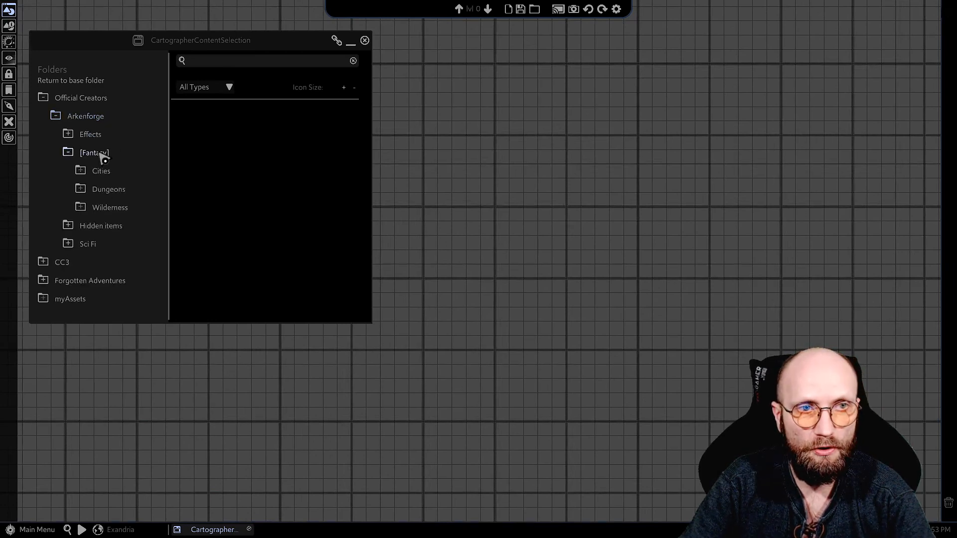
pyautogui.click(112, 207)
pyautogui.scroll(-3, 122, 209)
pyautogui.click(116, 237)
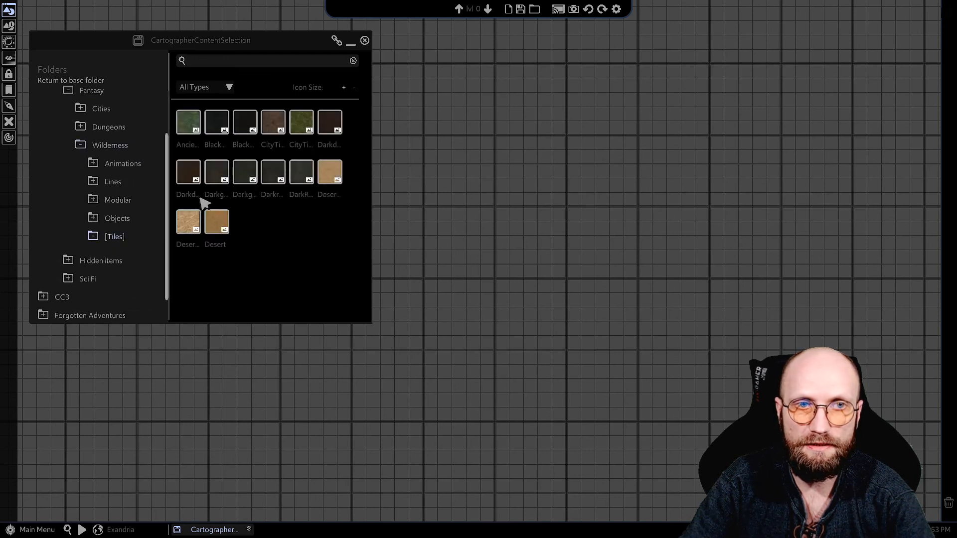
# Step: Lay a Foliageground3 tile area about 15 grid squares wide on the empty map
pyautogui.scroll(-5, 222, 195)
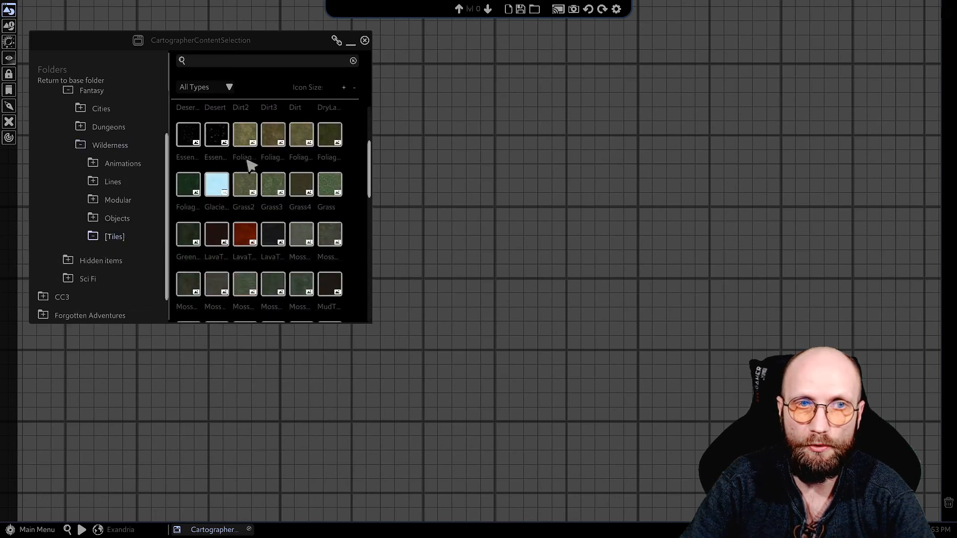
pyautogui.click(273, 134)
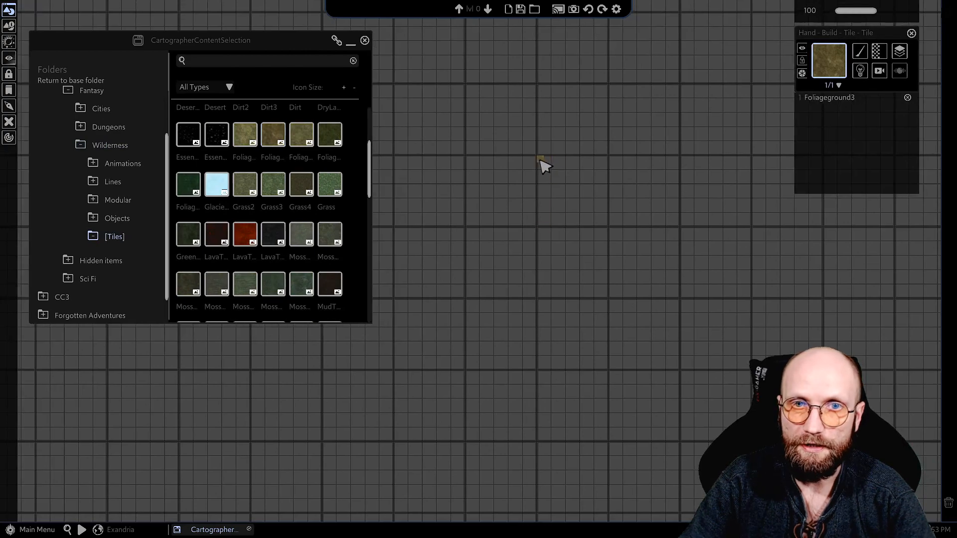
pyautogui.moveTo(540, 160); pyautogui.dragTo(756, 367)
pyautogui.scroll(5, 566, 322)
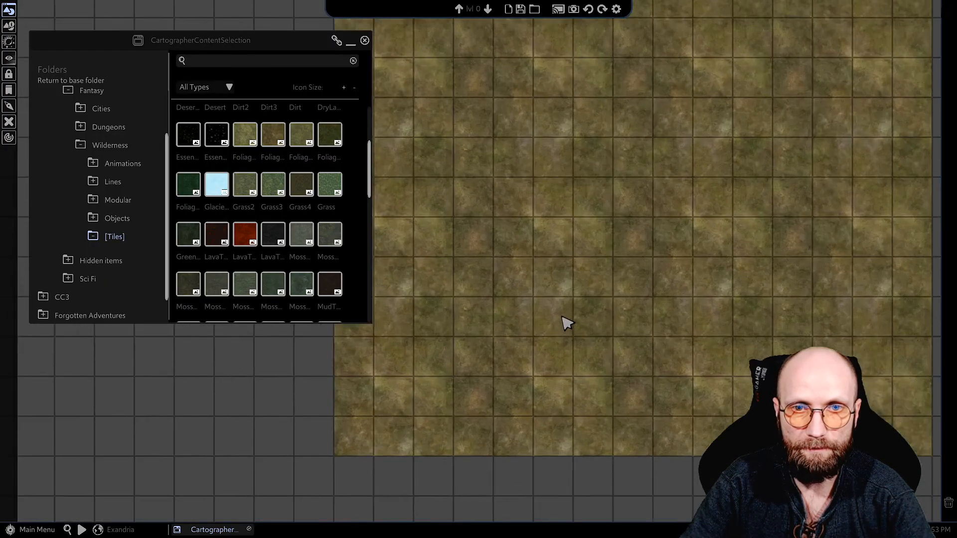
pyautogui.moveTo(665, 261); pyautogui.dragTo(587, 250, button='middle')
pyautogui.scroll(-2, 573, 253)
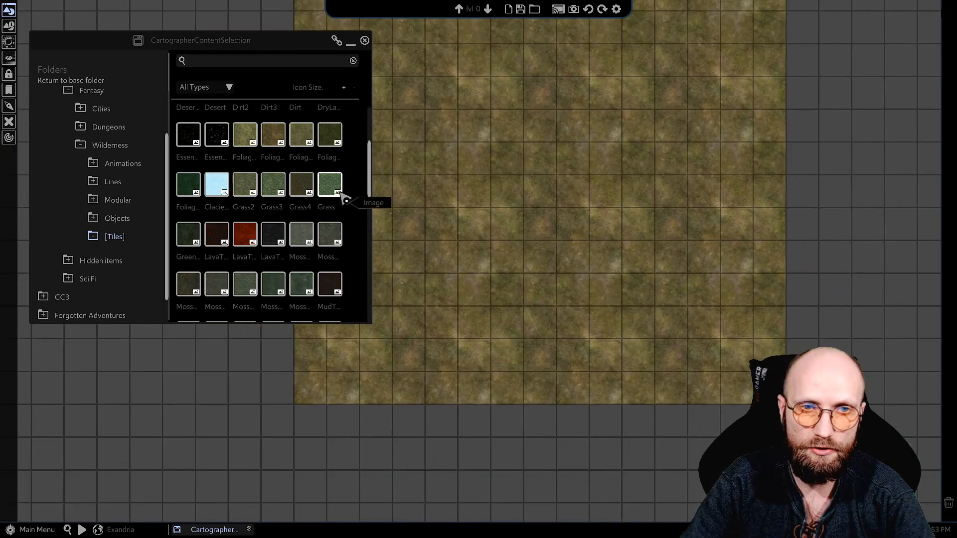
# Step: Look through the available Wilderness tile textures
pyautogui.scroll(-10, 343, 195)
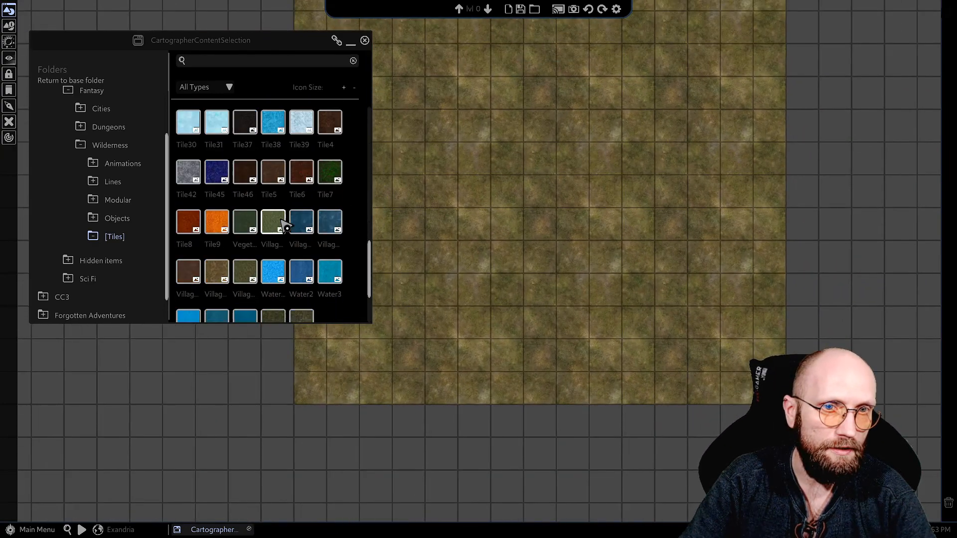
pyautogui.moveTo(367, 271); pyautogui.dragTo(367, 129)
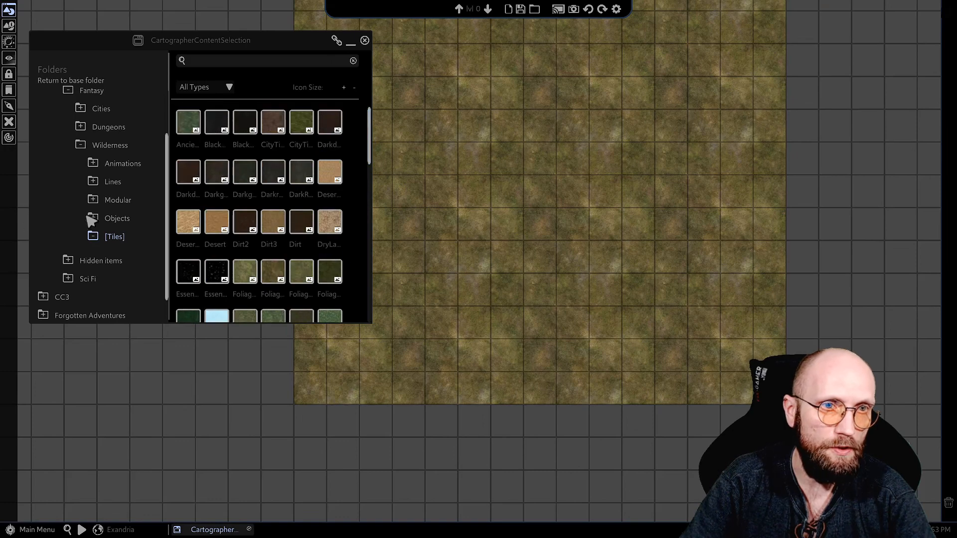
pyautogui.click(122, 218)
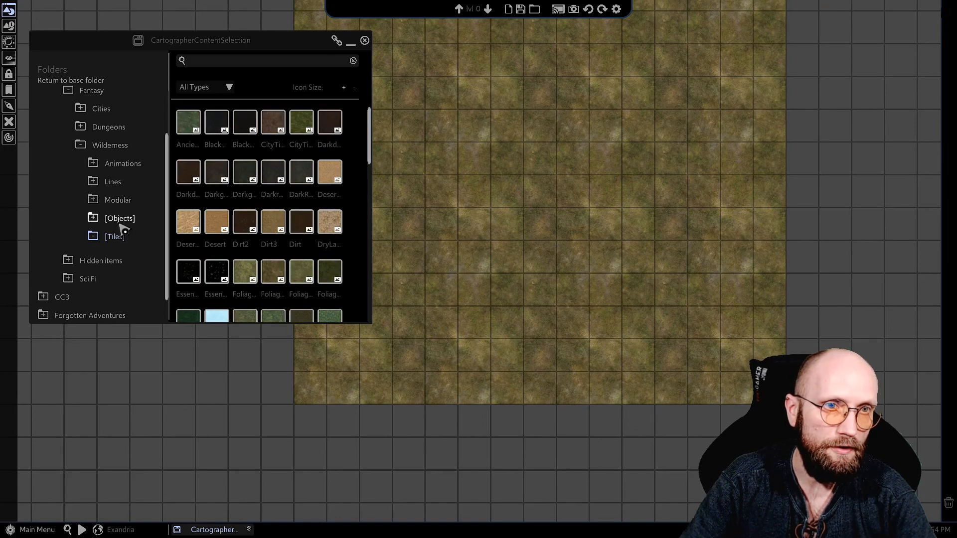
# Step: Enlarge the Foliageground3 ground area to about 25 grid squares wide and deselect it
pyautogui.moveTo(605, 213); pyautogui.dragTo(653, 273, button='middle')
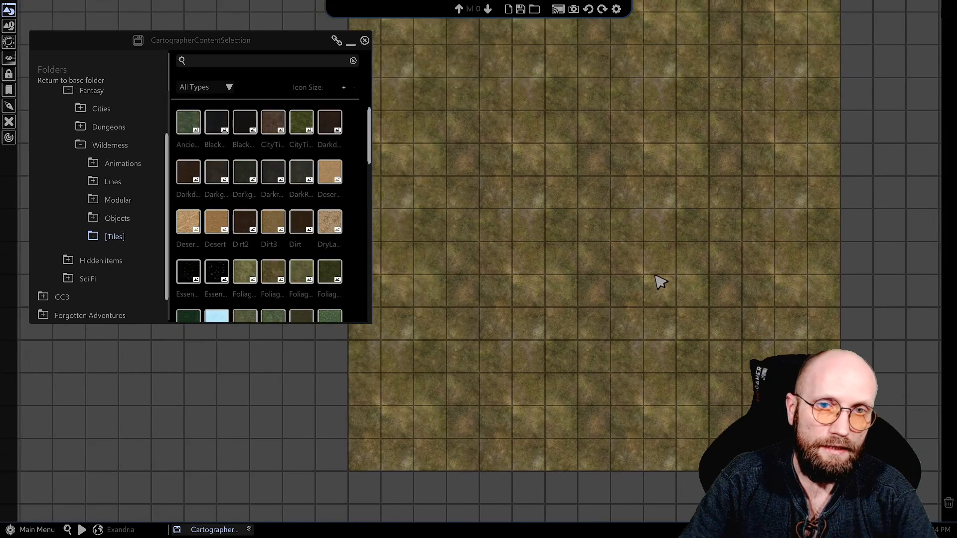
pyautogui.scroll(-2, 654, 274)
pyautogui.moveTo(623, 195); pyautogui.dragTo(602, 195, button='middle')
pyautogui.click(746, 297)
pyautogui.moveTo(746, 300); pyautogui.dragTo(674, 253, button='middle')
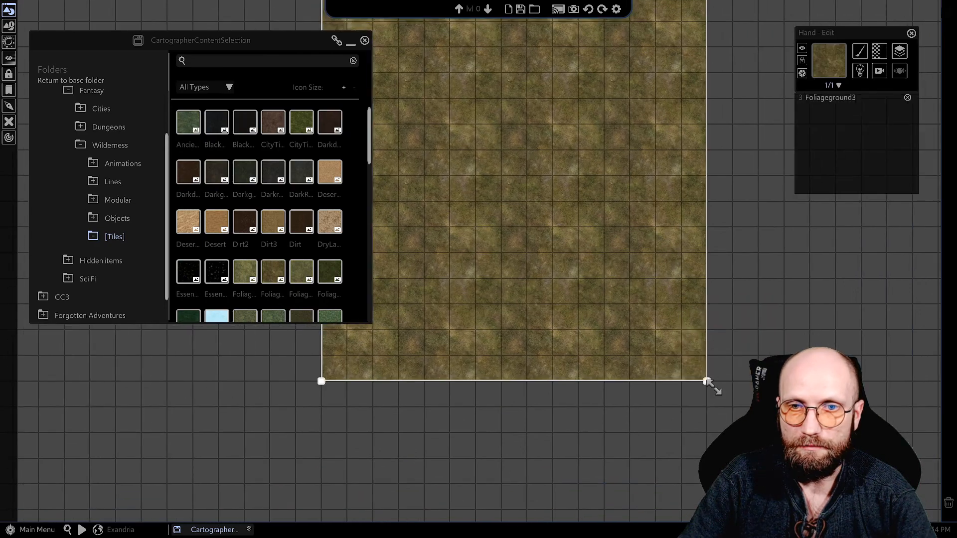
pyautogui.moveTo(706, 382); pyautogui.dragTo(834, 510)
pyautogui.moveTo(470, 314); pyautogui.dragTo(651, 351, button='middle')
pyautogui.click(214, 462)
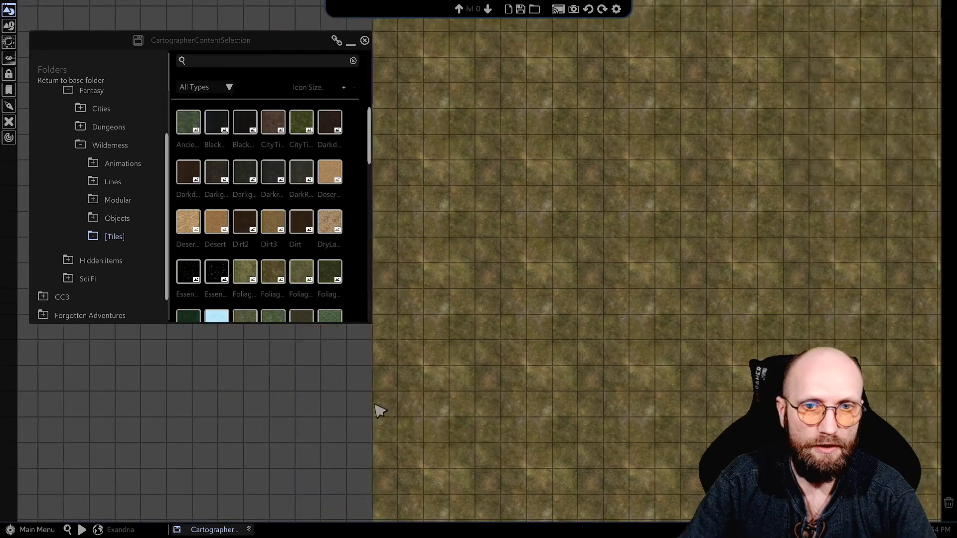
# Step: Switch the asset list from Wilderness tiles to the Wilderness Objects folder
pyautogui.scroll(-1, 638, 299)
pyautogui.moveTo(639, 299); pyautogui.dragTo(493, 302, button='middle')
pyautogui.scroll(-2, 290, 217)
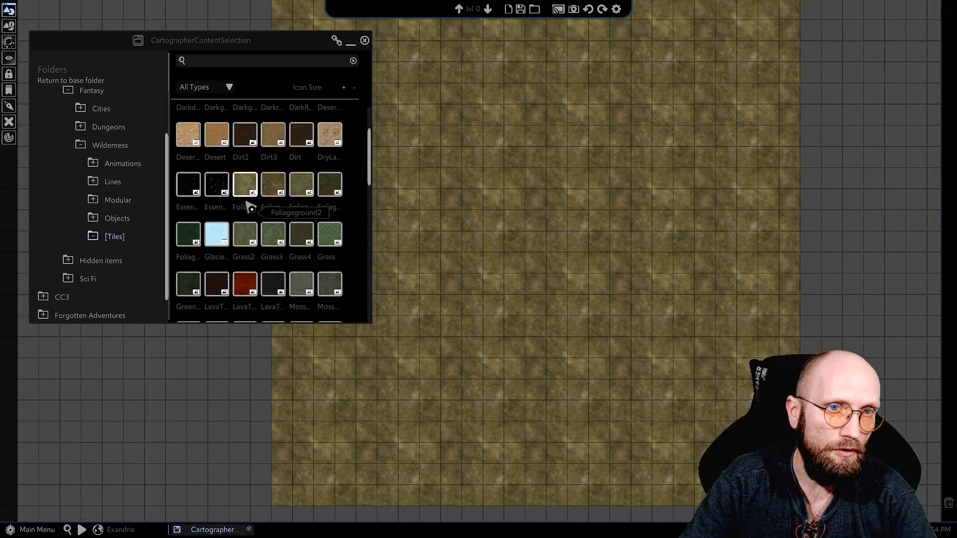
pyautogui.scroll(-1, 233, 259)
pyautogui.scroll(1, 239, 257)
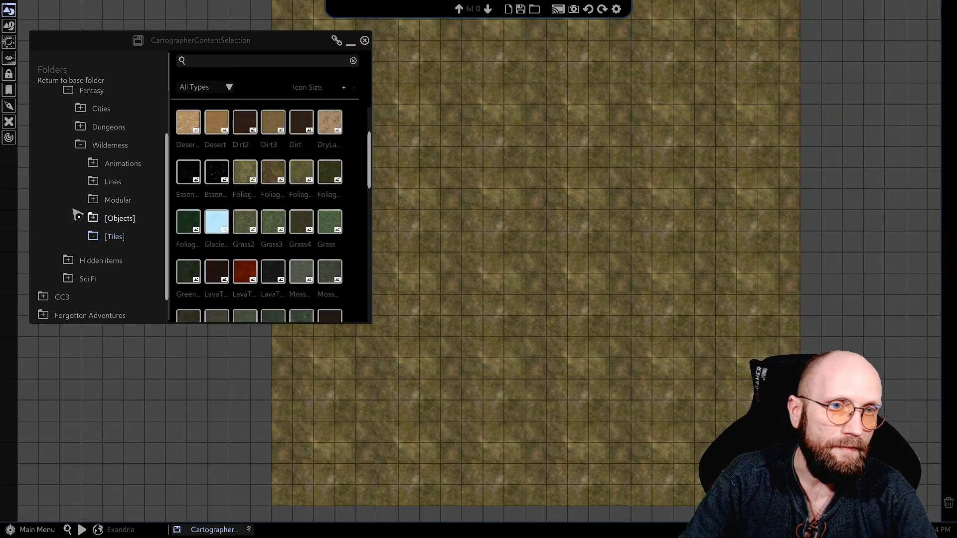
pyautogui.click(111, 219)
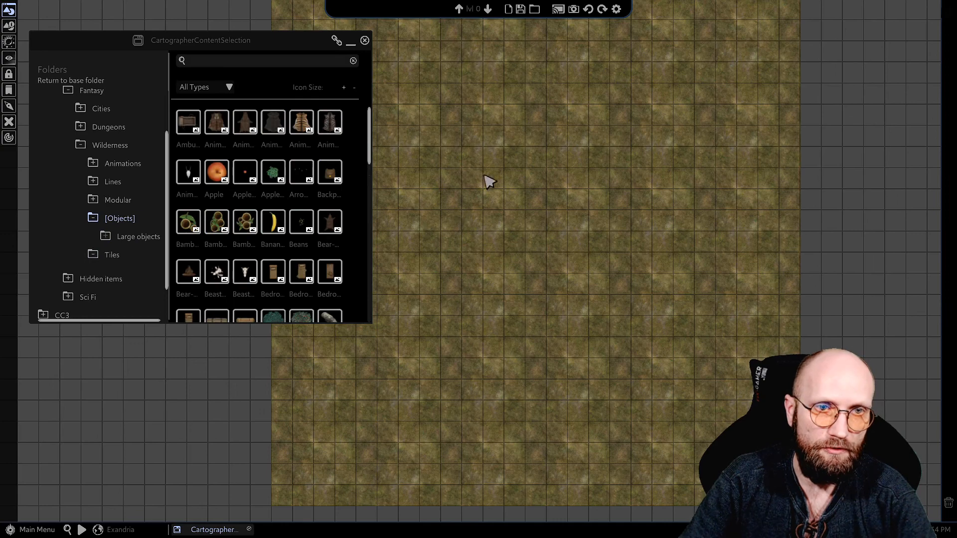
# Step: Place one AnimalHide4 object near the middle of the foliage ground
pyautogui.scroll(-4, 306, 242)
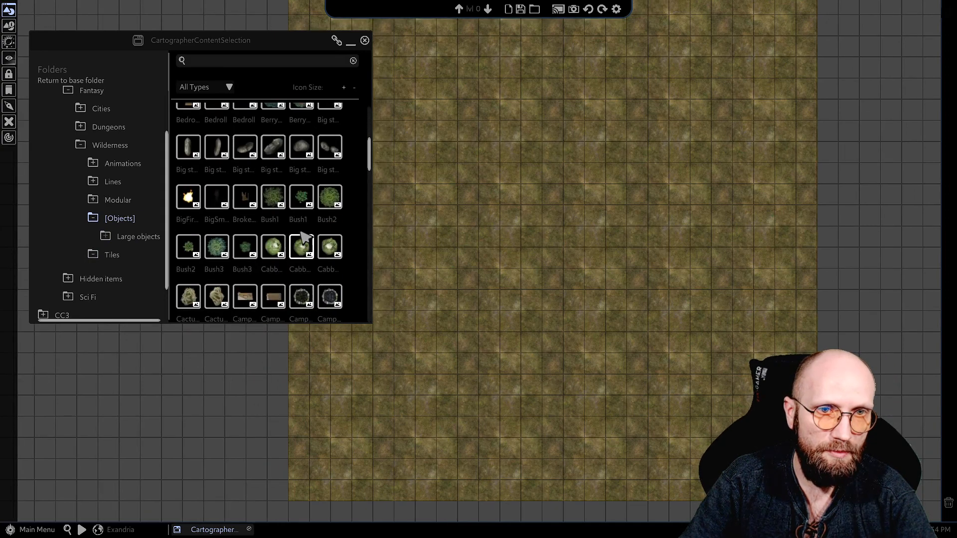
pyautogui.scroll(3, 305, 249)
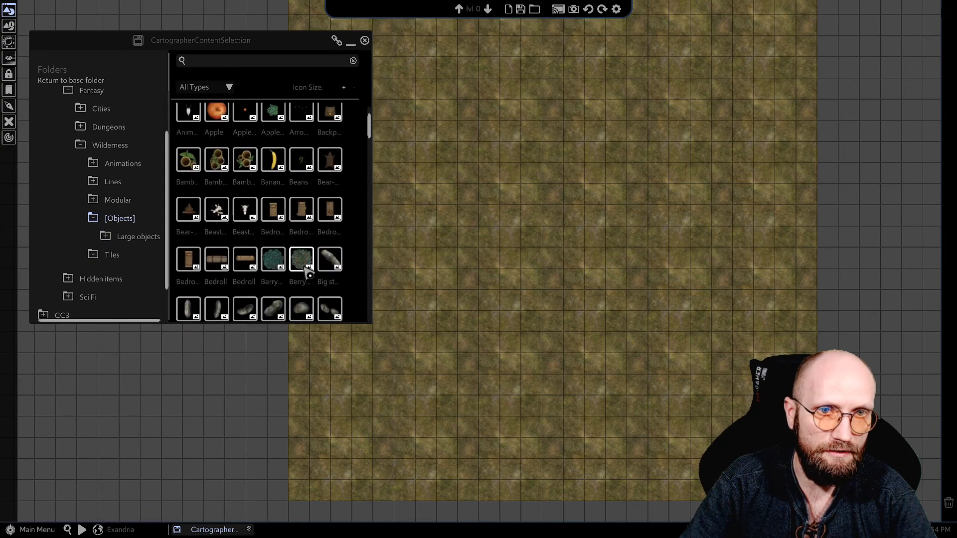
pyautogui.scroll(1, 307, 269)
pyautogui.click(302, 123)
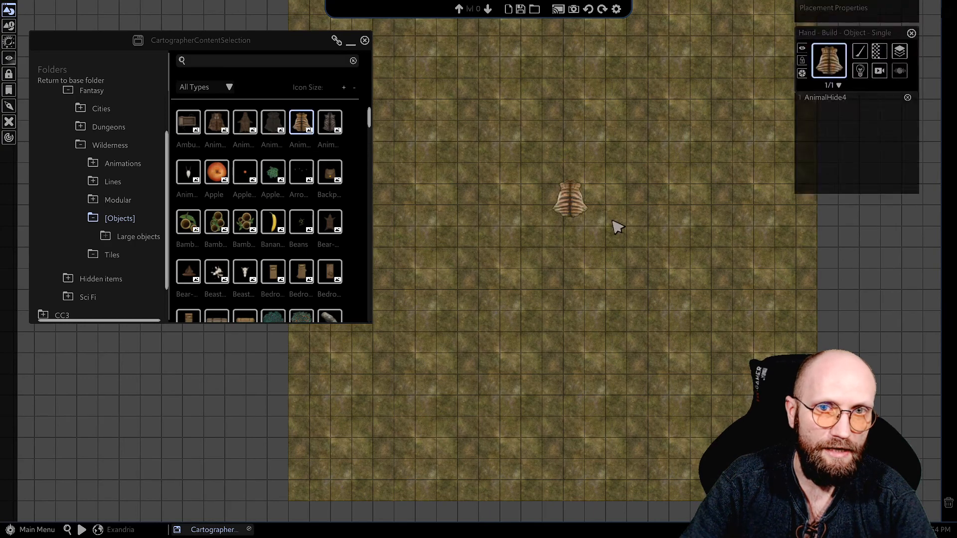
pyautogui.click(563, 249)
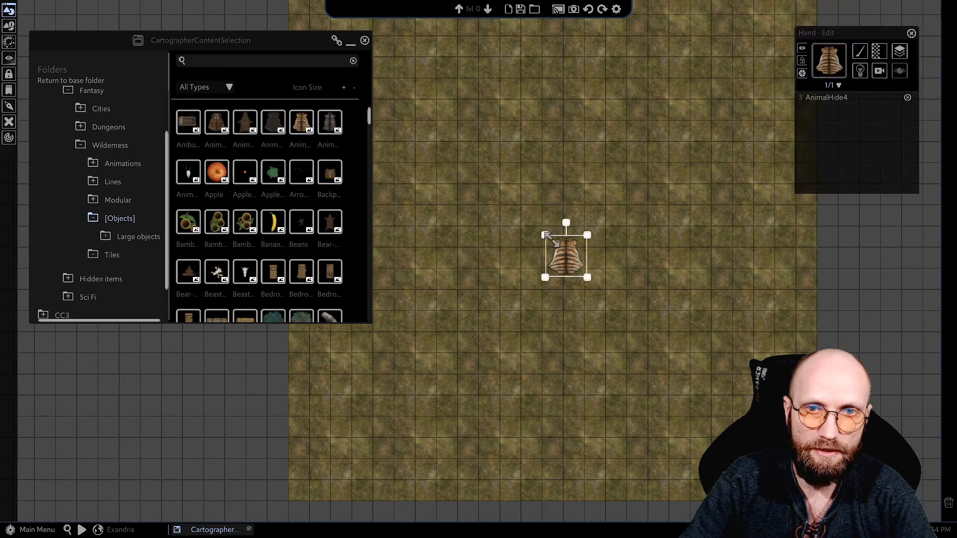
# Step: Scale the animal hide up to about twice its size and deselect it
pyautogui.moveTo(545, 235); pyautogui.dragTo(526, 208)
pyautogui.scroll(2, 530, 246)
pyautogui.click(508, 243)
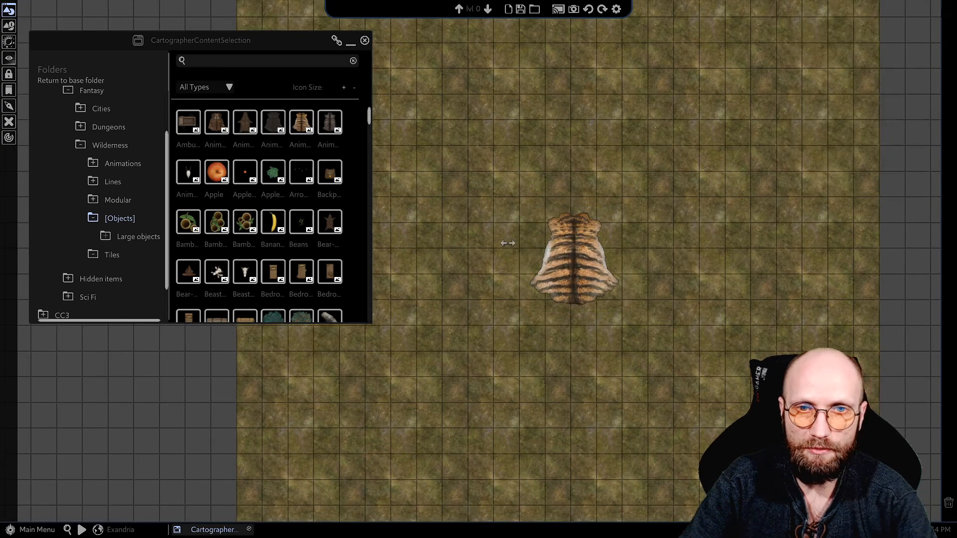
# Step: Select the foliage ground and make the content selection window narrower and taller
pyautogui.scroll(3, 446, 331)
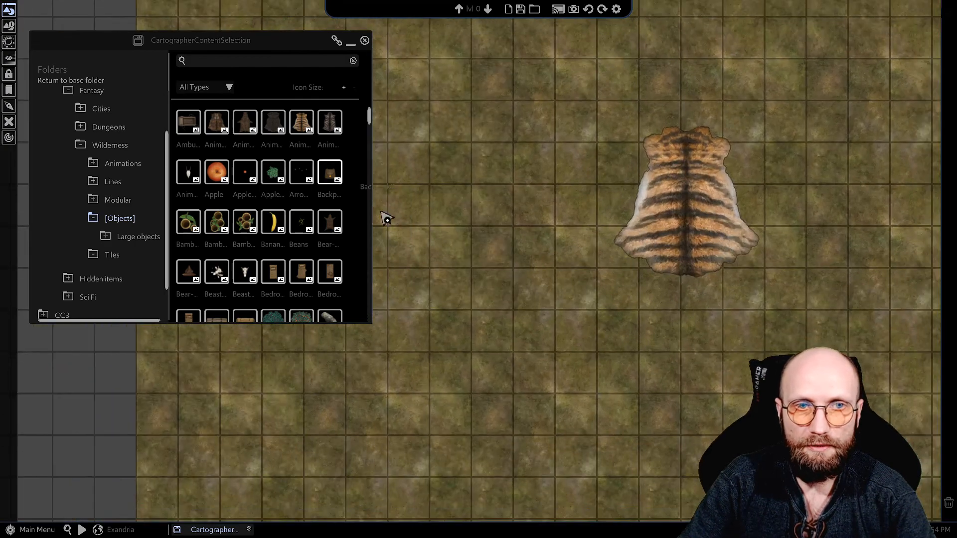
pyautogui.click(426, 199)
pyautogui.moveTo(376, 327); pyautogui.dragTo(299, 367)
# Step: Switch the selected Foliageground3 asset to the Tiled Brush placement mode
pyautogui.scroll(-2, 572, 248)
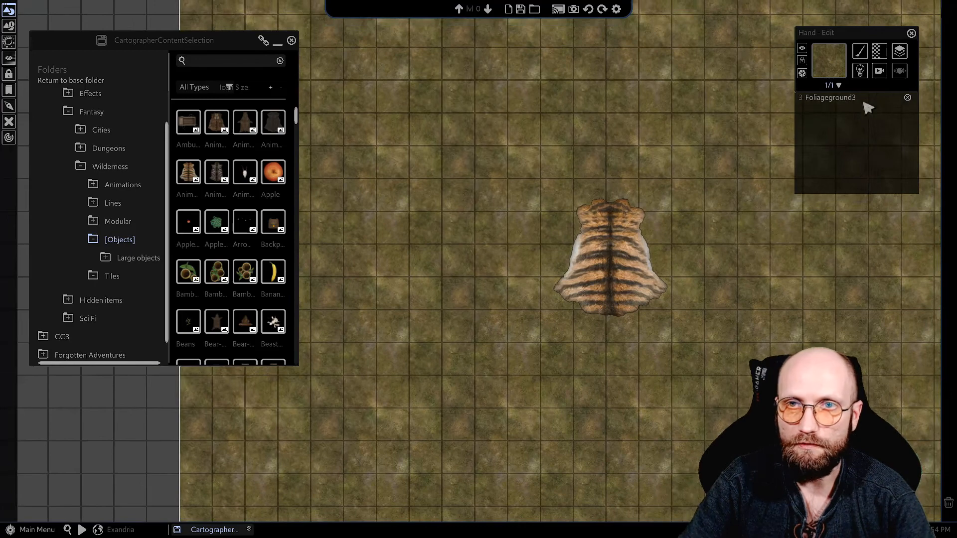
pyautogui.scroll(-1, 583, 203)
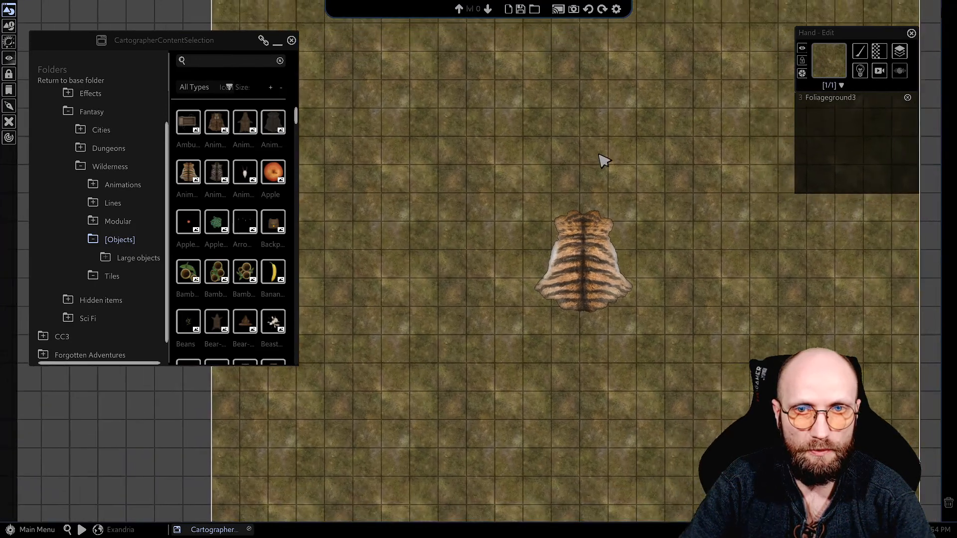
pyautogui.click(840, 99)
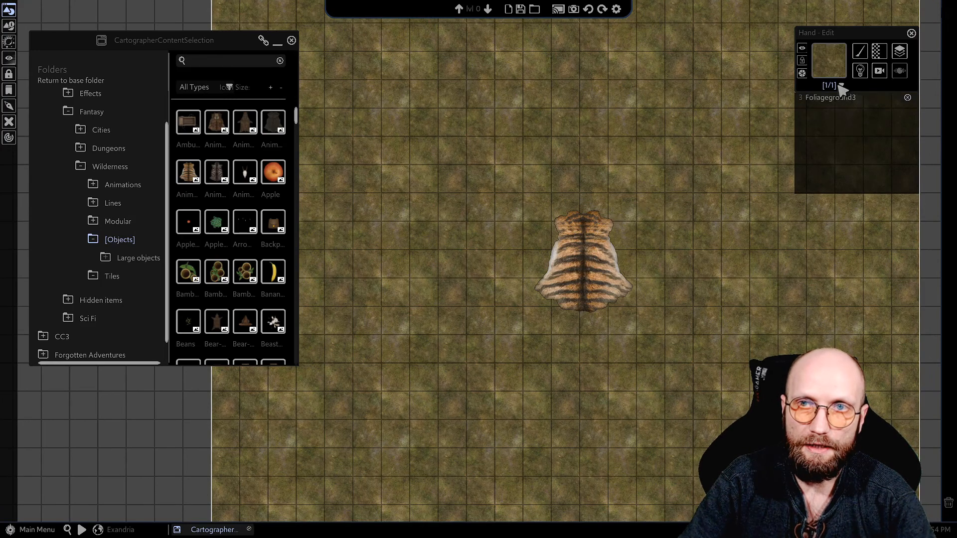
pyautogui.click(861, 53)
pyautogui.moveTo(831, 95)
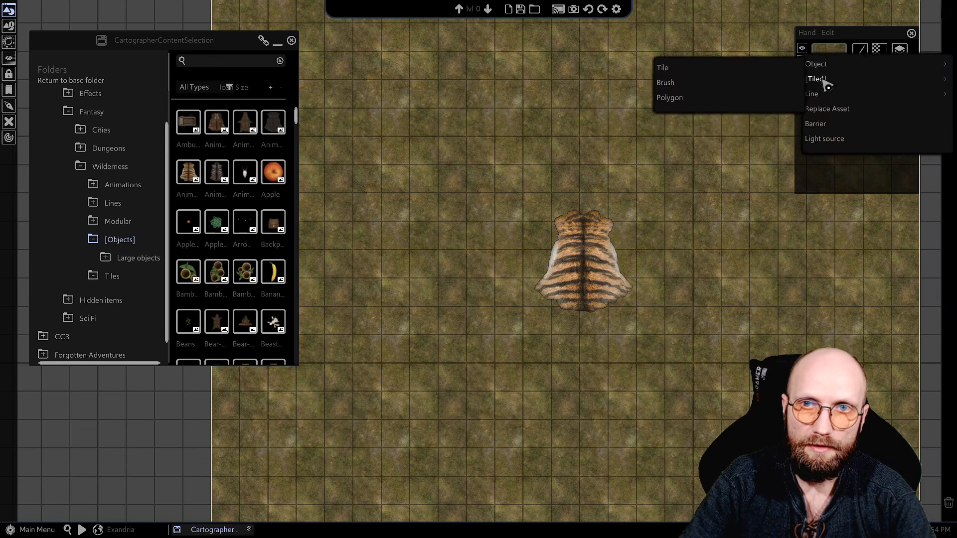
pyautogui.click(668, 84)
pyautogui.scroll(3, 557, 215)
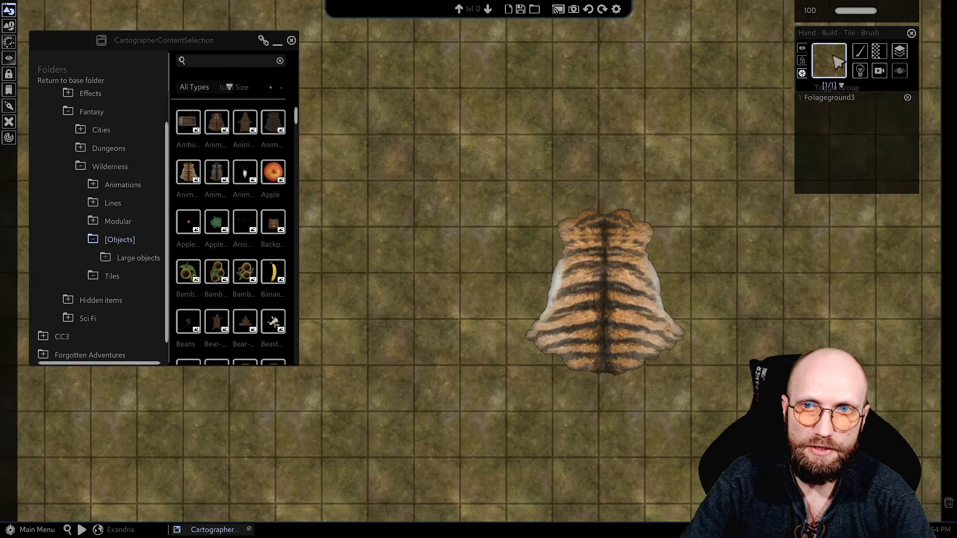
# Step: Set the soft brush width to 2.00 and paint Foliageground3 over the right half of the animal hide
pyautogui.moveTo(849, 43); pyautogui.dragTo(818, 167)
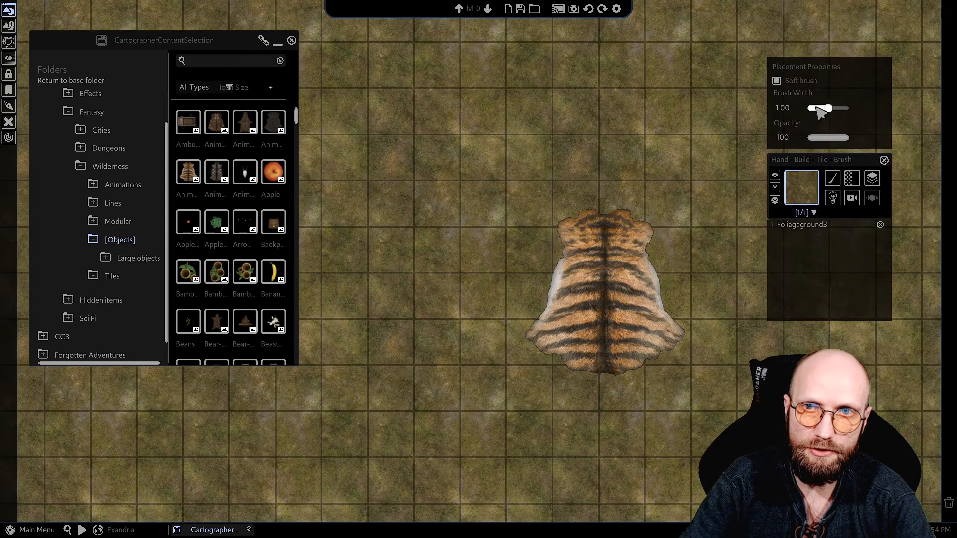
pyautogui.moveTo(847, 106); pyautogui.dragTo(862, 114)
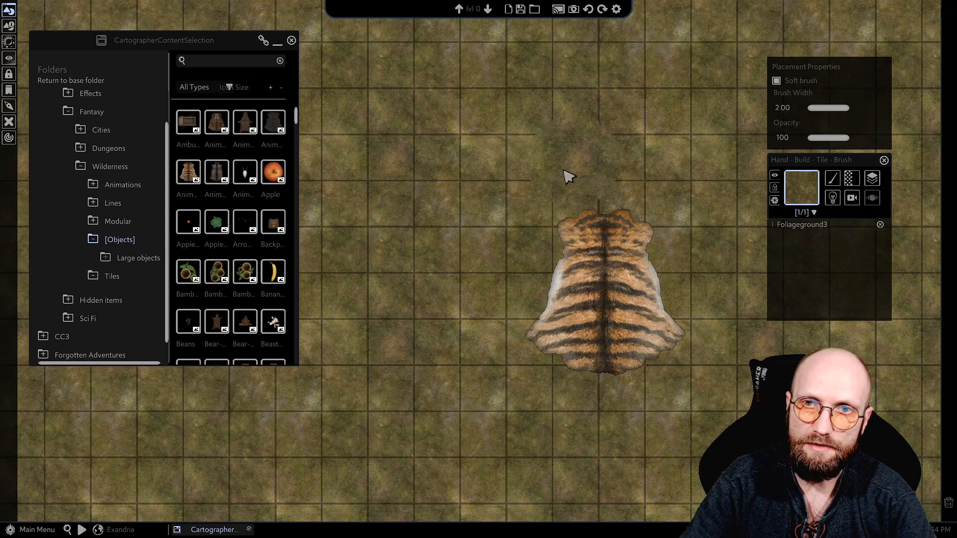
pyautogui.moveTo(451, 304); pyautogui.dragTo(395, 300, button='middle')
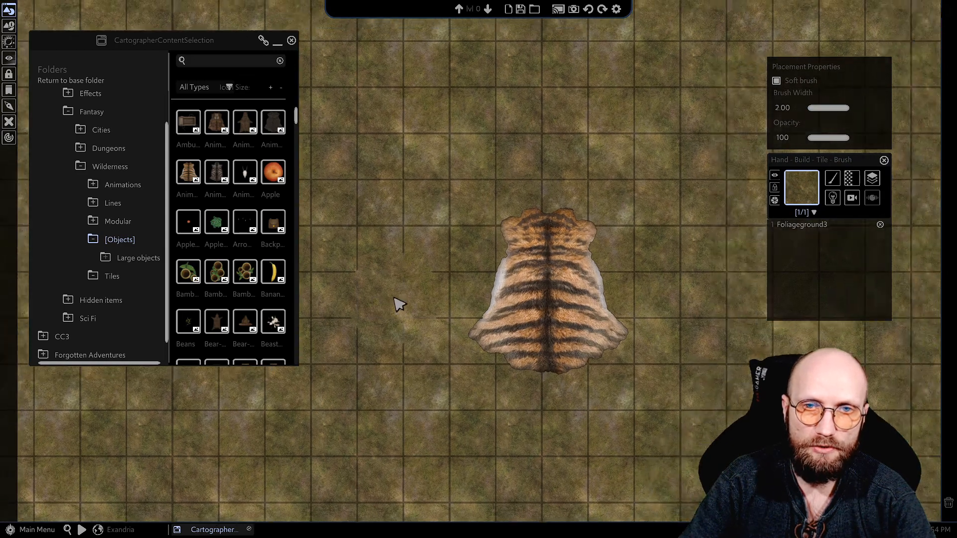
pyautogui.moveTo(608, 196); pyautogui.dragTo(543, 193, button='middle')
pyautogui.scroll(-2, 548, 198)
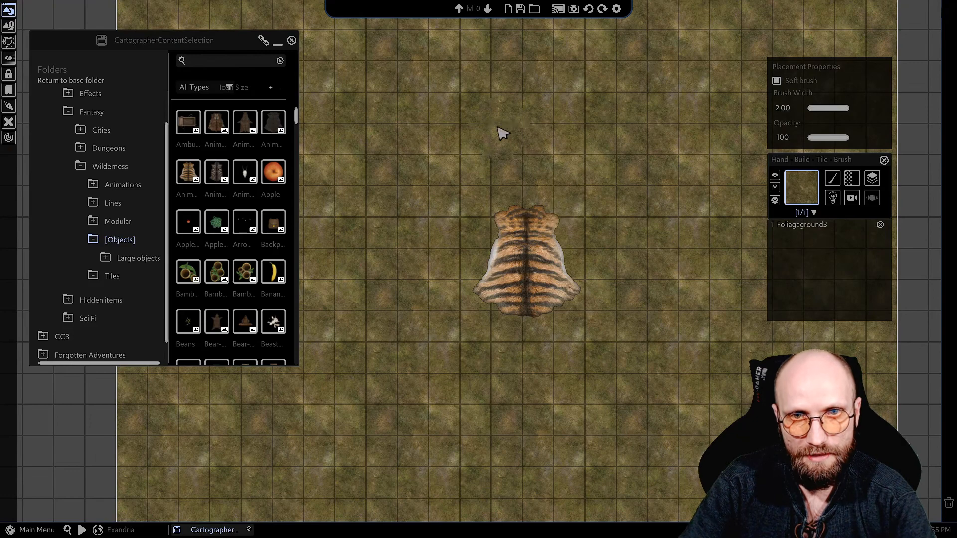
pyautogui.press('Tab')
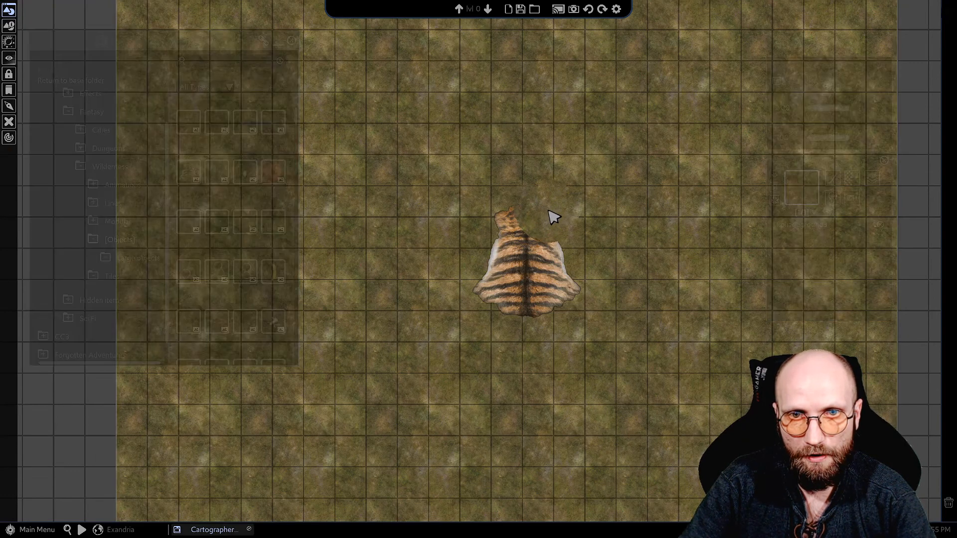
pyautogui.moveTo(563, 229)
pyautogui.mouseDown()
pyautogui.moveTo(578, 279)
pyautogui.moveTo(547, 313)
pyautogui.mouseUp()
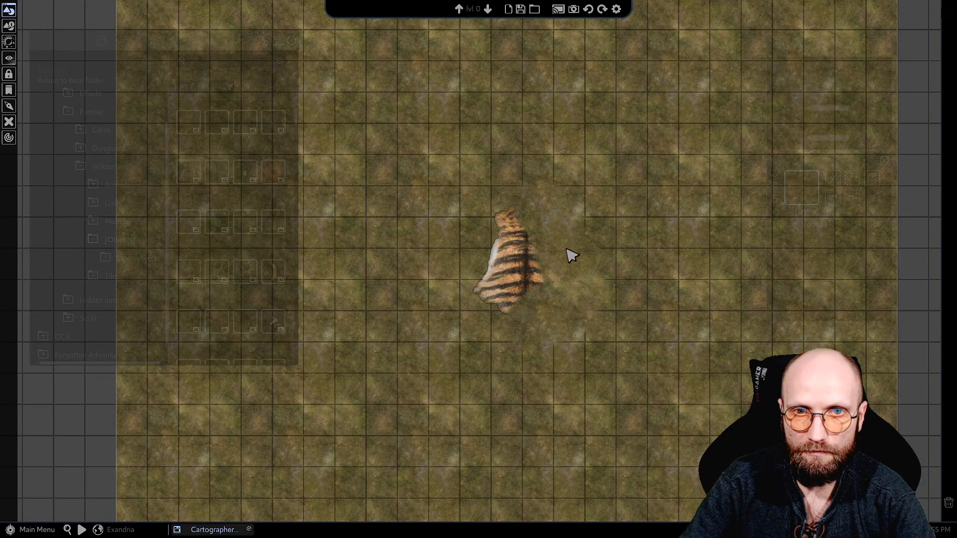
# Step: Finish the foliage brush stroke over the hide's right side, and move the animal hide to the terrain layer
pyautogui.moveTo(529, 196)
pyautogui.mouseDown()
pyautogui.moveTo(504, 193)
pyautogui.moveTo(568, 206)
pyautogui.mouseUp()
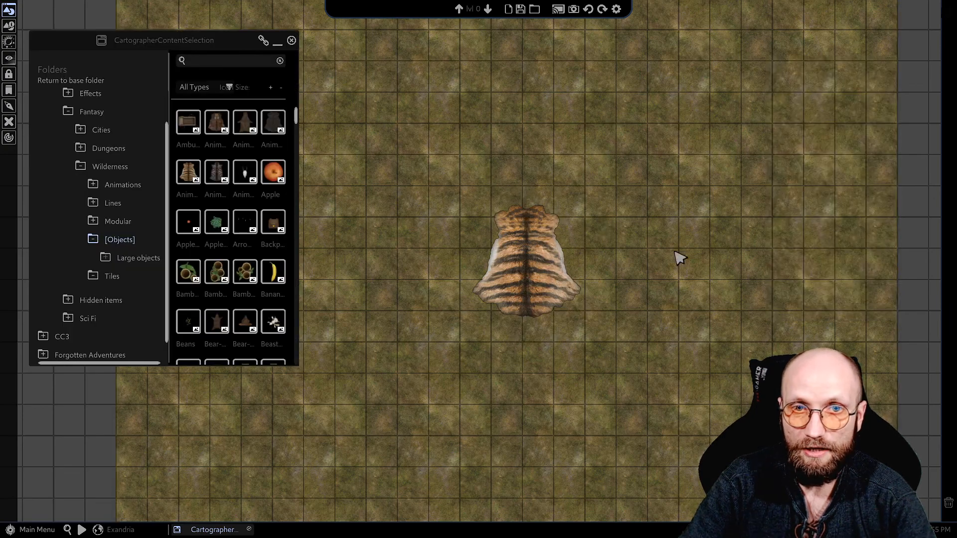
pyautogui.click(567, 245)
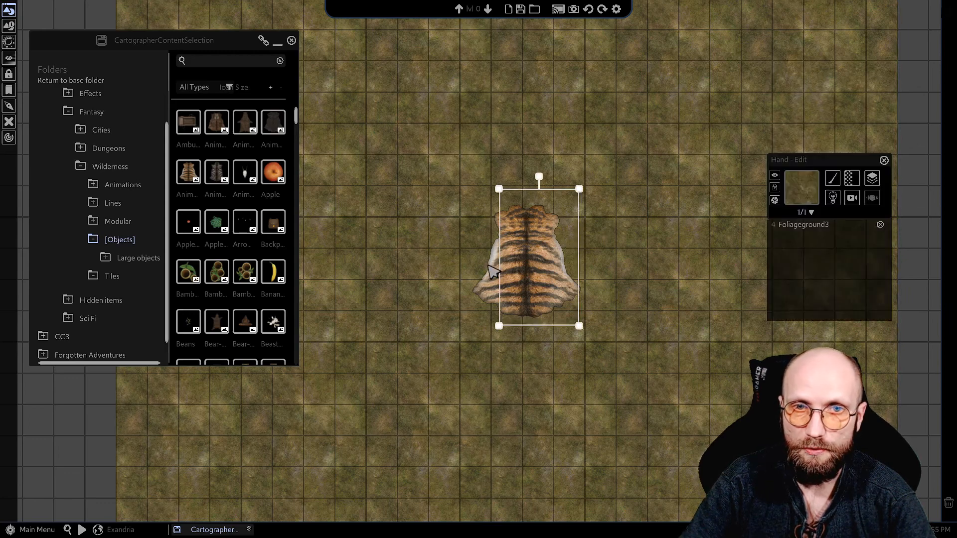
pyautogui.click(540, 296)
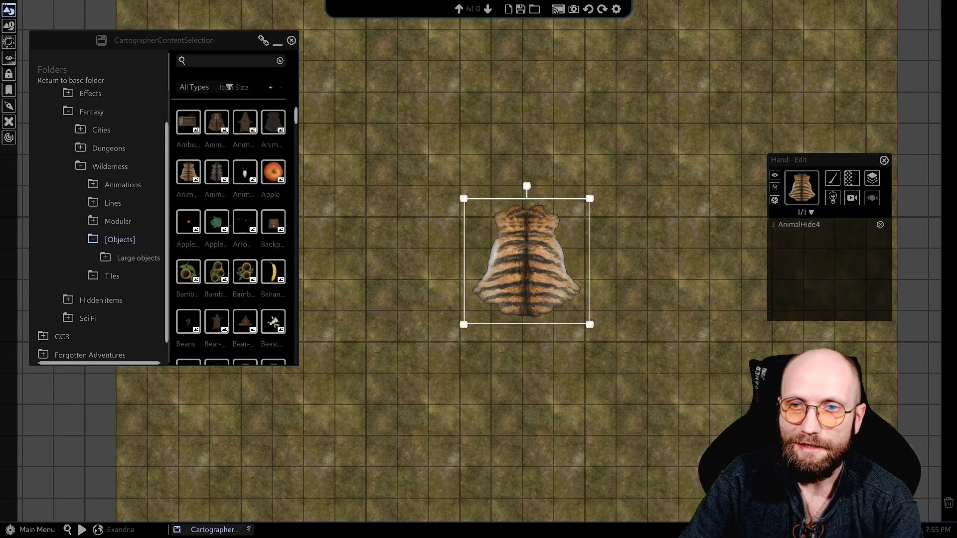
pyautogui.click(872, 178)
pyautogui.moveTo(858, 195)
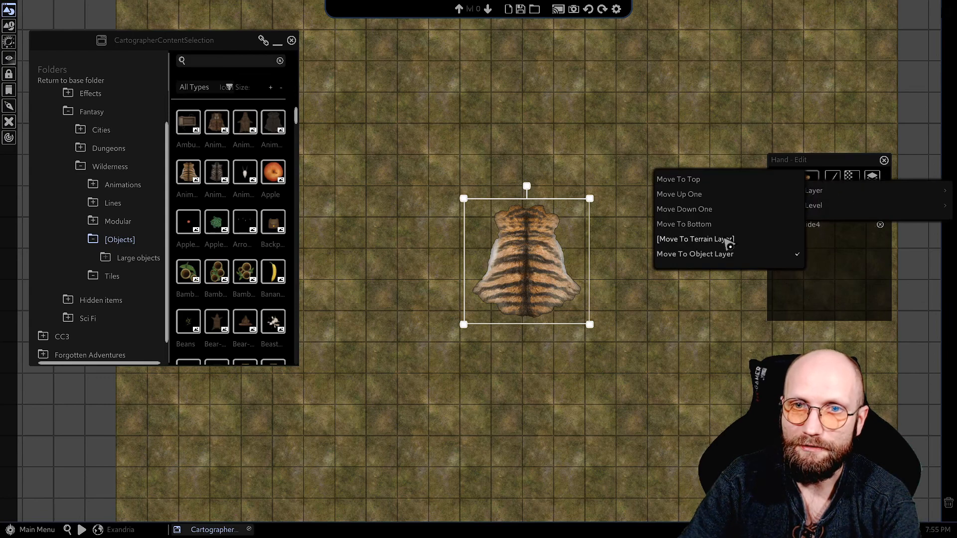
pyautogui.click(726, 240)
pyautogui.click(641, 434)
# Step: Move the animal hide down one layer so it lies beneath the painted foliage patch
pyautogui.click(524, 270)
pyautogui.scroll(3, 540, 260)
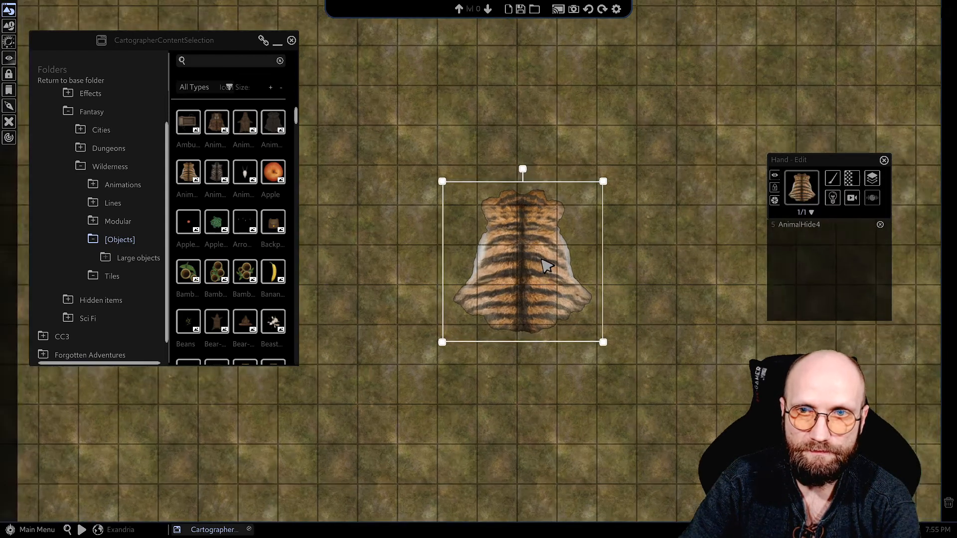
pyautogui.moveTo(715, 260); pyautogui.dragTo(612, 262, button='middle')
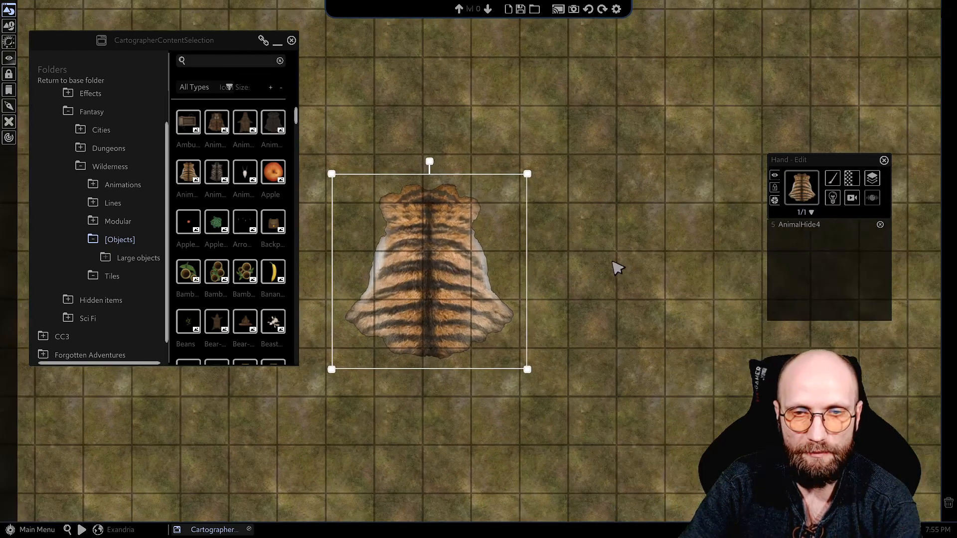
pyautogui.click(872, 178)
pyautogui.moveTo(869, 187)
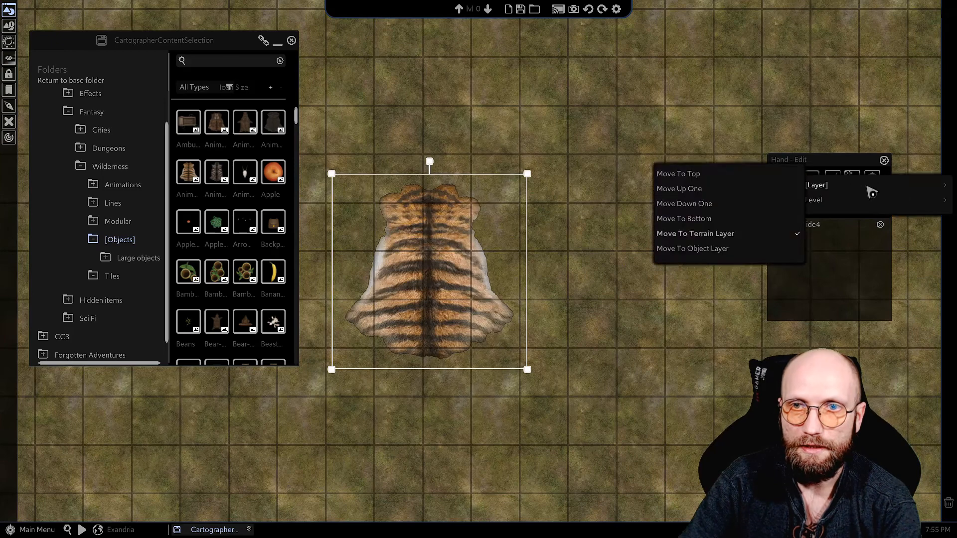
pyautogui.click(696, 215)
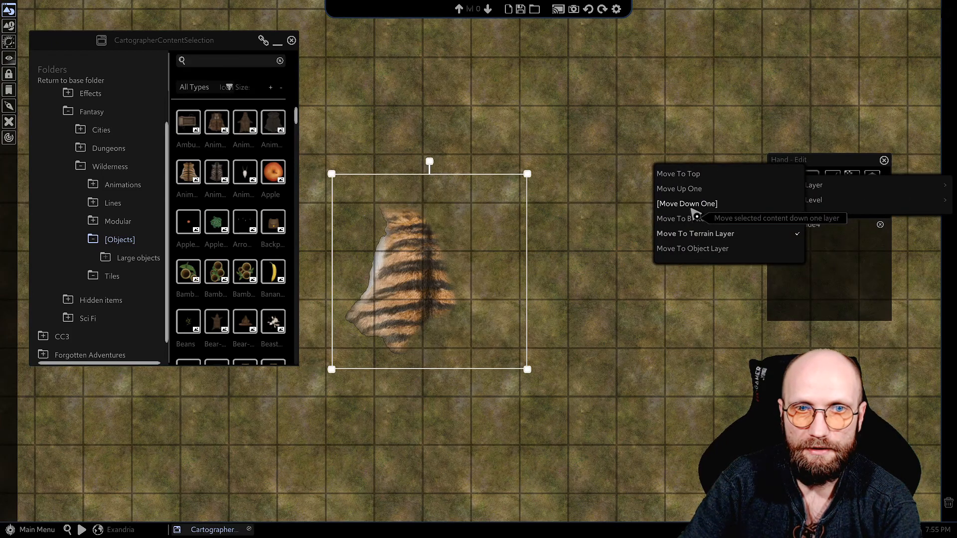
# Step: Move the painted foliage patch and the animal hide onto the empty grid to the right of the foliage ground
pyautogui.moveTo(437, 266); pyautogui.dragTo(513, 273, button='middle')
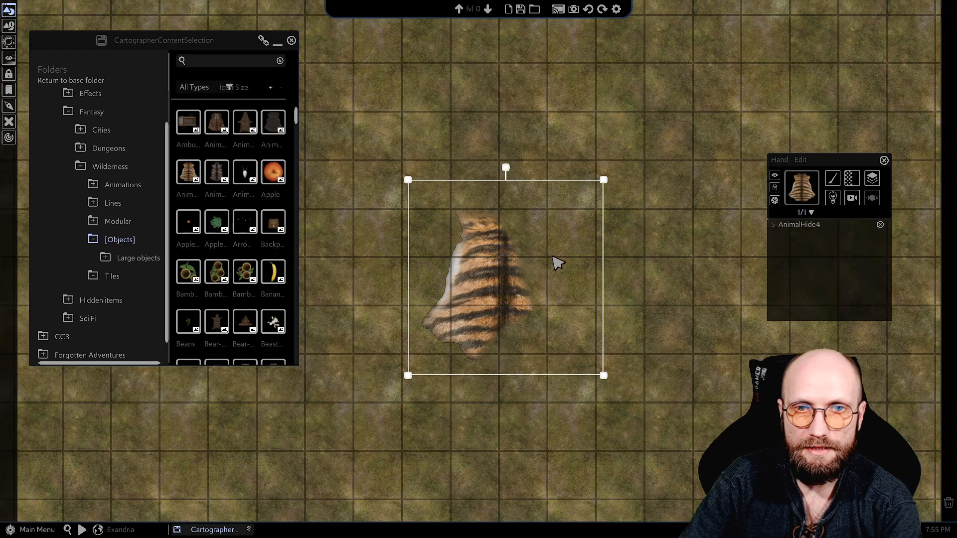
pyautogui.click(552, 255)
pyautogui.moveTo(552, 255); pyautogui.dragTo(869, 261)
pyautogui.scroll(-5, 563, 266)
pyautogui.click(527, 287)
pyautogui.moveTo(528, 287); pyautogui.dragTo(840, 274)
pyautogui.moveTo(626, 348); pyautogui.dragTo(287, 338, button='middle')
pyautogui.scroll(2, 478, 343)
pyautogui.moveTo(478, 343); pyautogui.dragTo(553, 407, button='middle')
pyautogui.click(542, 307)
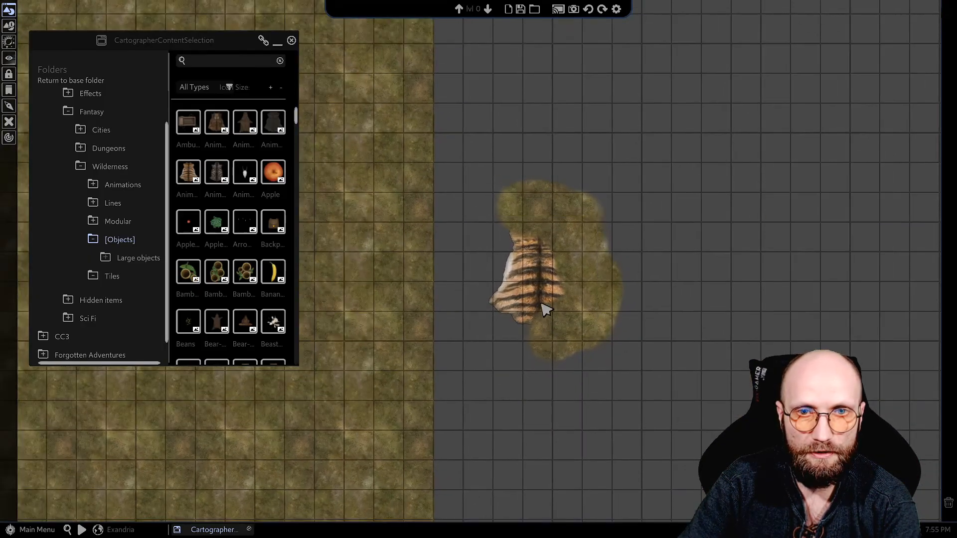
# Step: Select the painted foliage patch and shift it slightly up and left across the animal hide
pyautogui.click(533, 274)
pyautogui.moveTo(538, 280)
pyautogui.mouseDown()
pyautogui.moveTo(600, 278)
pyautogui.moveTo(537, 287)
pyautogui.mouseUp()
pyautogui.scroll(2, 454, 381)
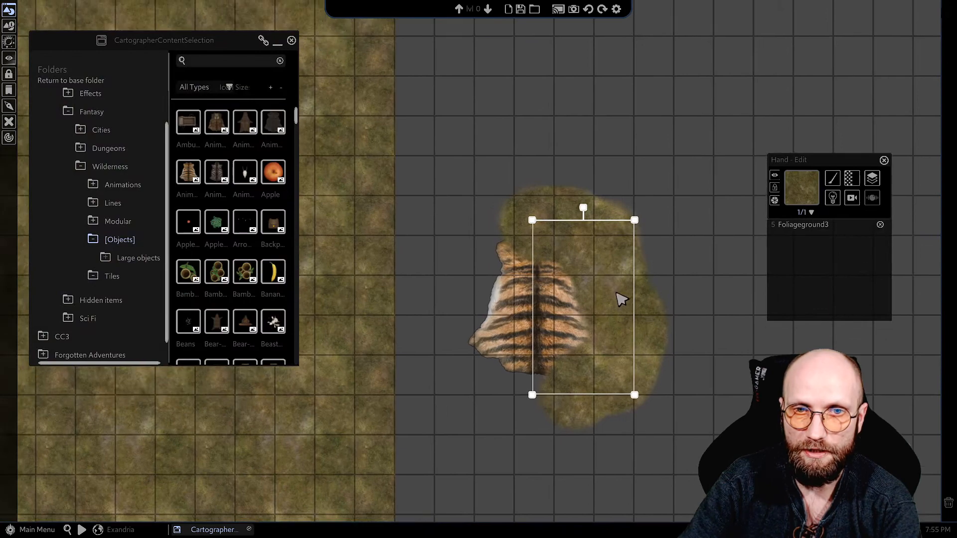
pyautogui.moveTo(621, 299); pyautogui.dragTo(613, 289)
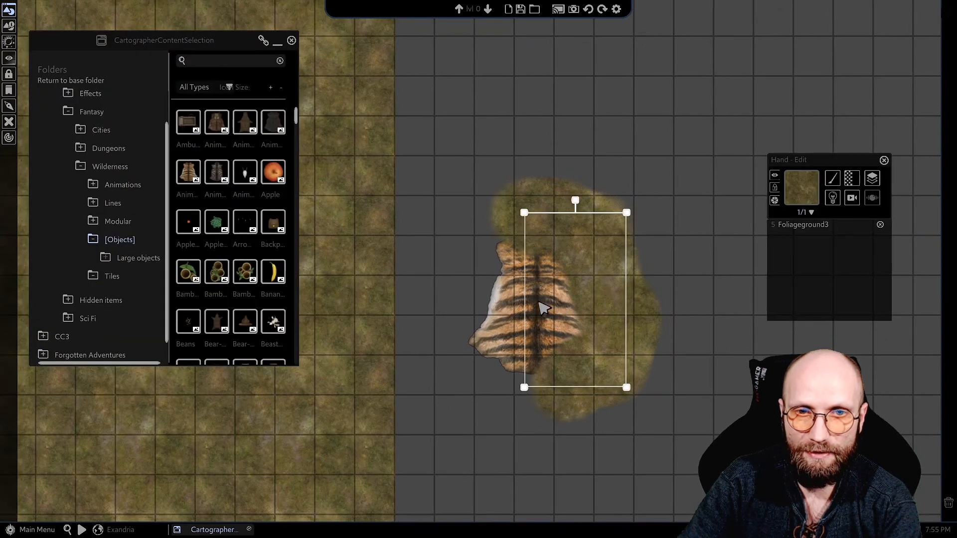
# Step: Add the animal hide to the selection, move both pieces back onto the middle of the foliage ground and deselect them
pyautogui.click(541, 309)
pyautogui.scroll(-6, 536, 343)
pyautogui.moveTo(390, 396); pyautogui.dragTo(612, 402, button='middle')
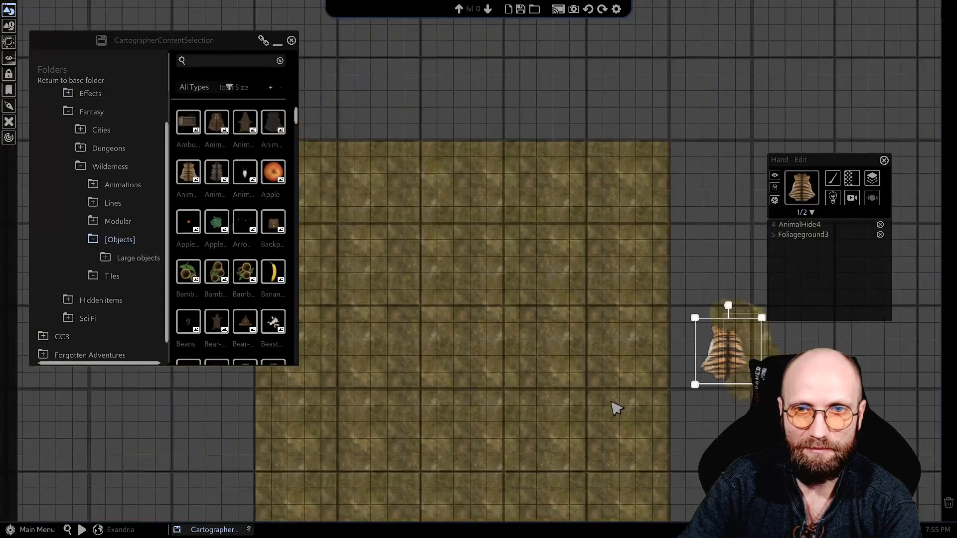
pyautogui.moveTo(739, 365); pyautogui.dragTo(475, 369)
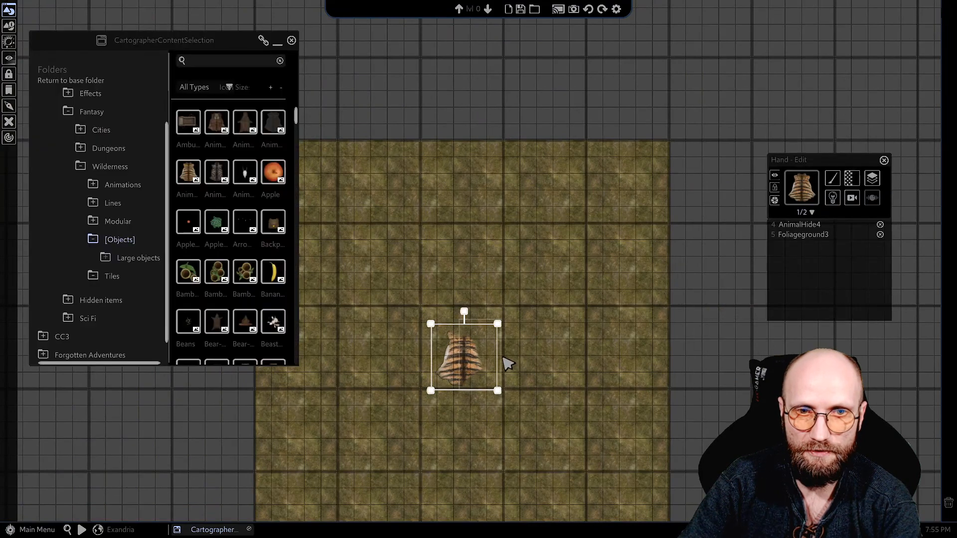
pyautogui.scroll(4, 476, 339)
pyautogui.scroll(3, 434, 330)
pyautogui.moveTo(425, 357); pyautogui.dragTo(487, 283, button='middle')
pyautogui.click(449, 325)
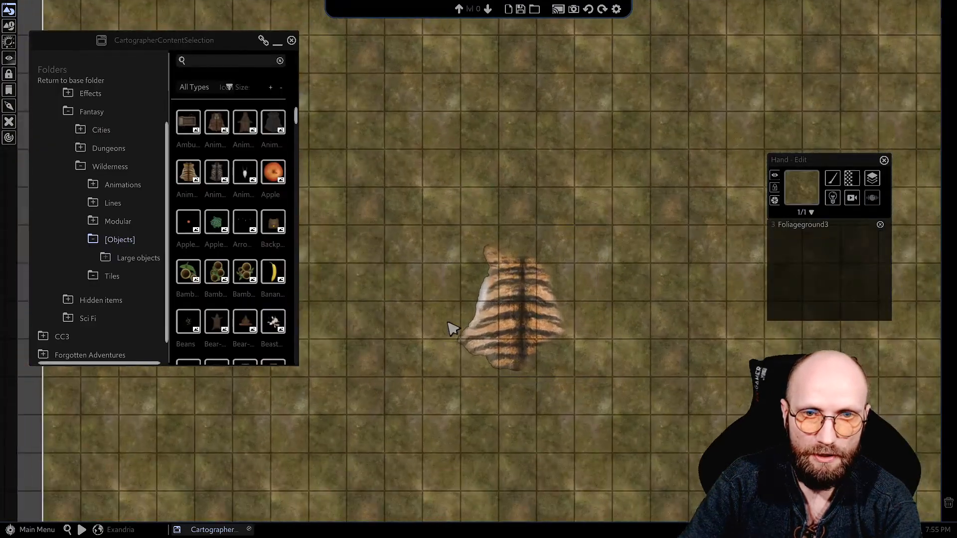
pyautogui.scroll(4, 499, 316)
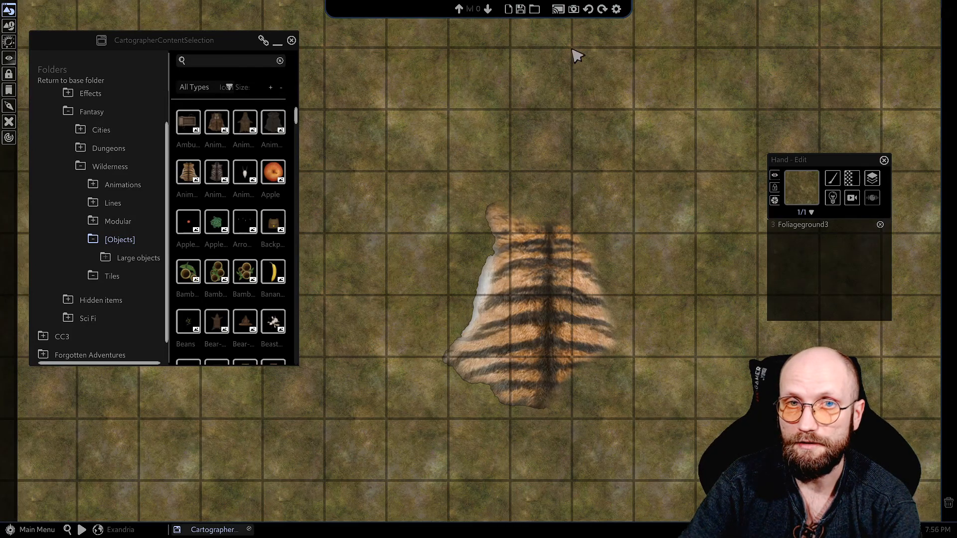
pyautogui.moveTo(505, 97); pyautogui.dragTo(448, 57, button='middle')
pyautogui.scroll(-2, 448, 57)
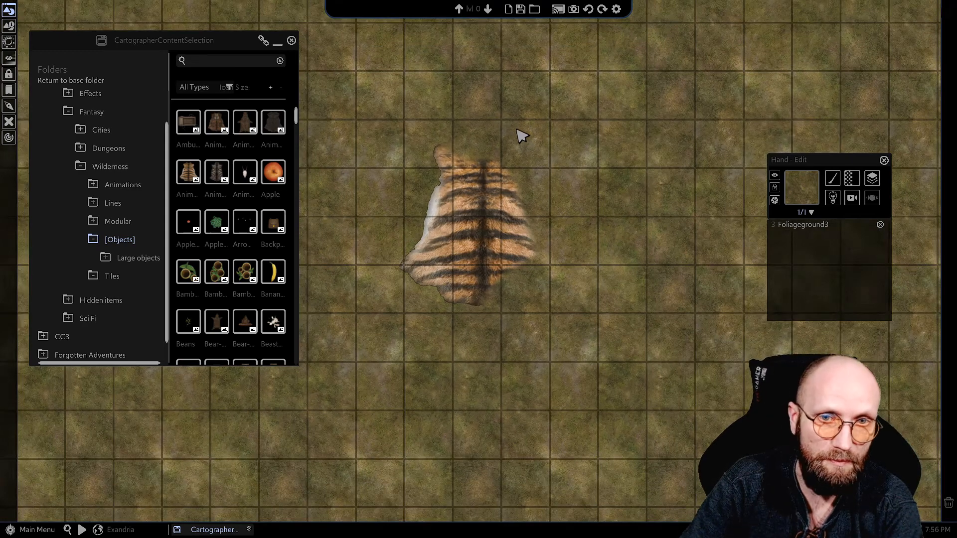
pyautogui.scroll(-2, 511, 166)
pyautogui.moveTo(510, 166); pyautogui.dragTo(550, 232, button='middle')
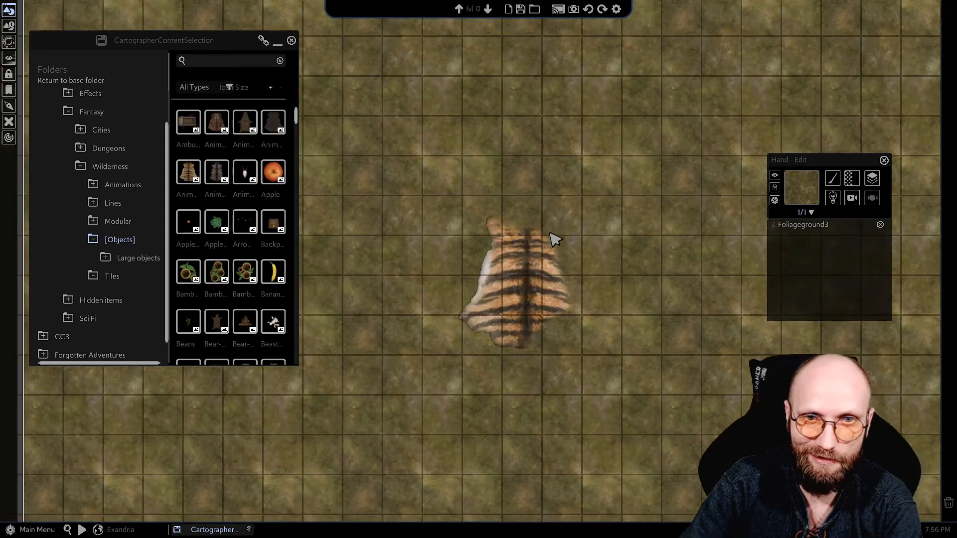
# Step: Select the painted foliage patch and the animal hide together and move both to the object layer
pyautogui.click(521, 294)
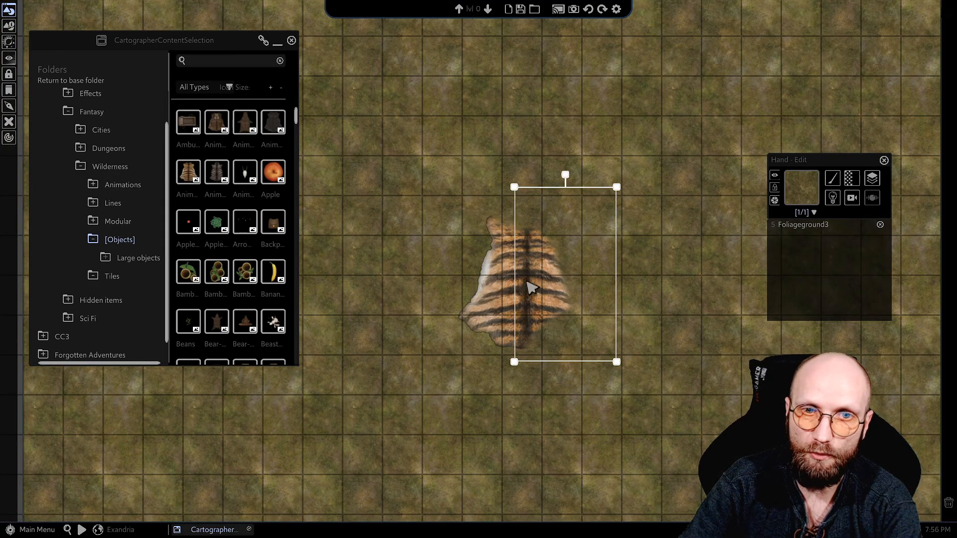
pyautogui.keyDown('shift'); pyautogui.click(485, 315); pyautogui.keyUp('shift')
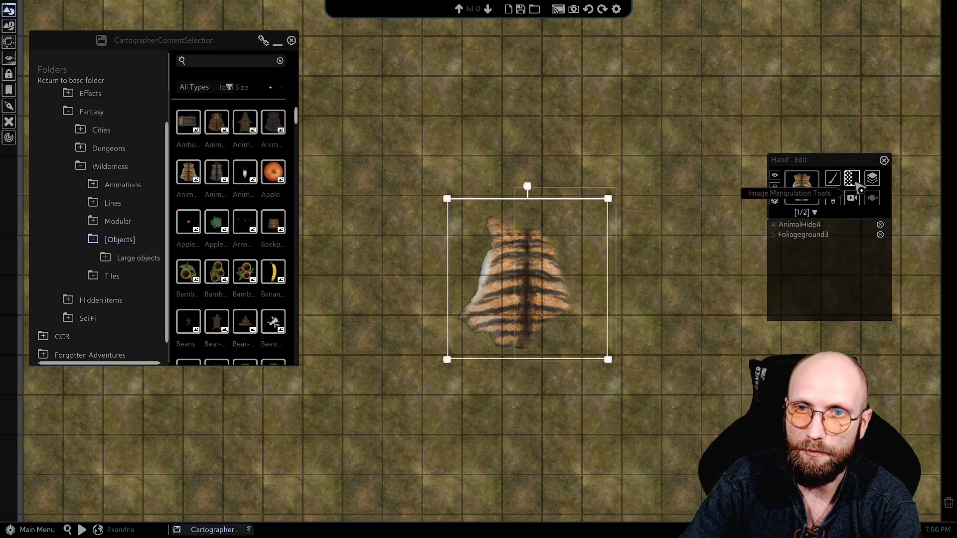
pyautogui.click(872, 178)
pyautogui.moveTo(822, 193)
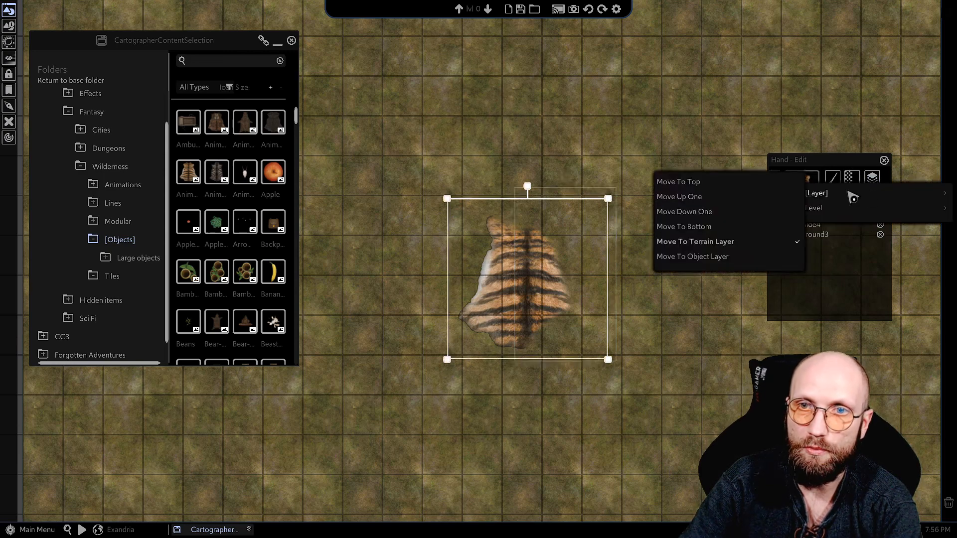
pyautogui.click(708, 257)
pyautogui.scroll(-2, 682, 326)
pyautogui.click(683, 326)
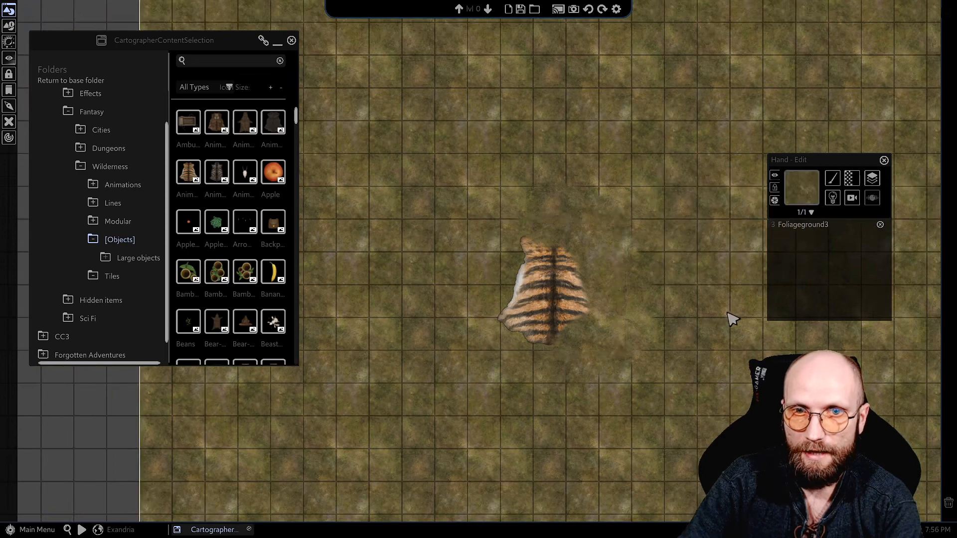
# Step: Select only the painted foliage patch and nudge it slightly down and left over the animal hide
pyautogui.scroll(3, 727, 314)
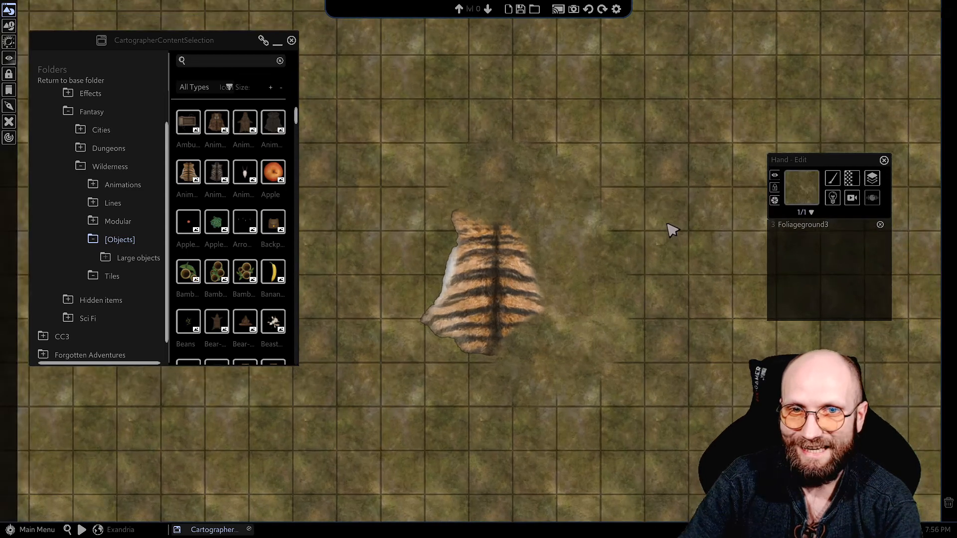
pyautogui.click(581, 258)
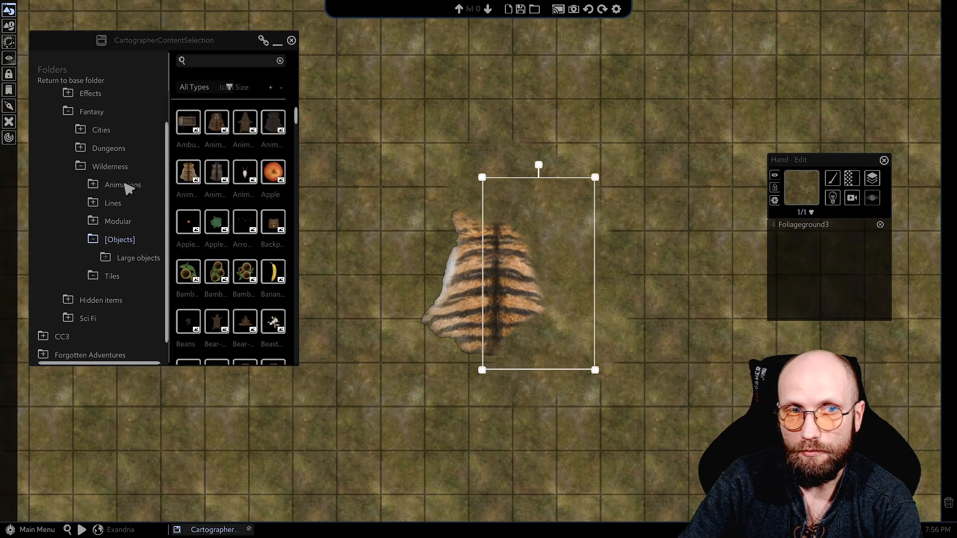
pyautogui.click(747, 243)
pyautogui.click(566, 255)
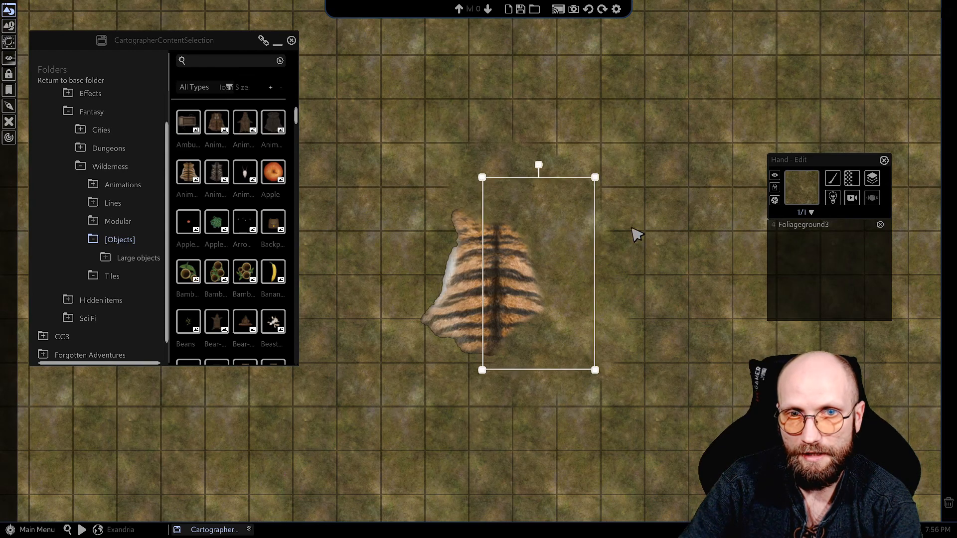
pyautogui.moveTo(625, 264); pyautogui.dragTo(556, 302, button='middle')
pyautogui.scroll(-2, 491, 338)
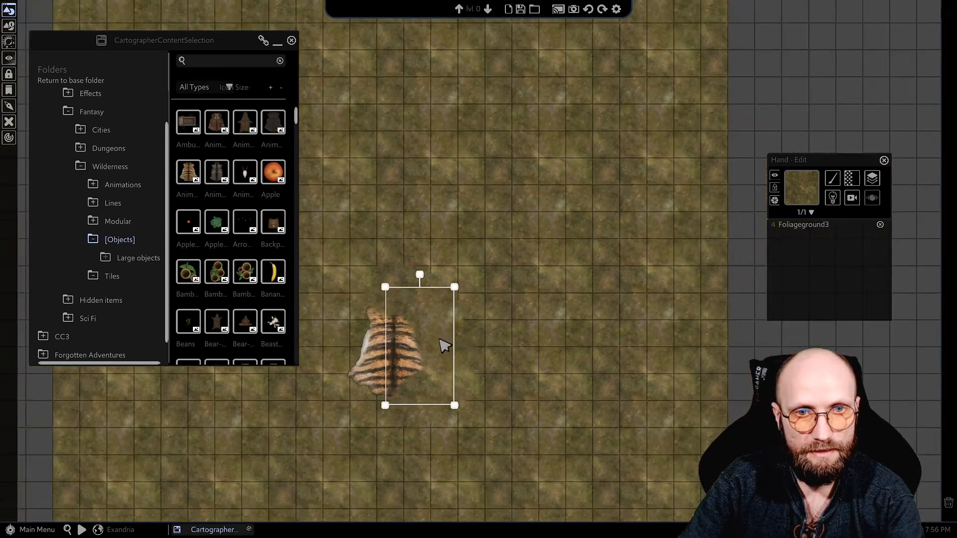
pyautogui.moveTo(434, 331)
pyautogui.mouseDown()
pyautogui.moveTo(470, 314)
pyautogui.moveTo(763, 301)
pyautogui.moveTo(428, 338)
pyautogui.mouseUp()
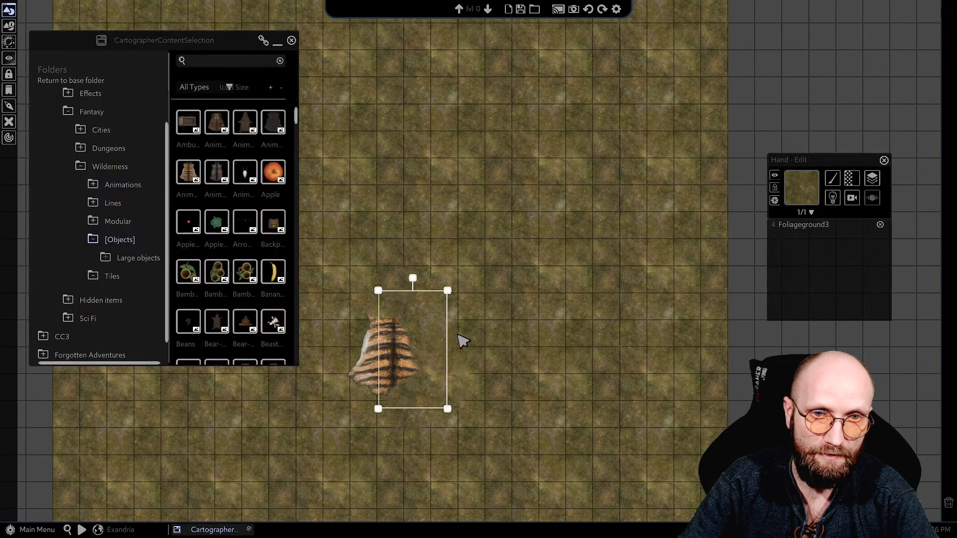
pyautogui.moveTo(461, 340); pyautogui.dragTo(654, 300, button='middle')
pyautogui.scroll(2, 647, 300)
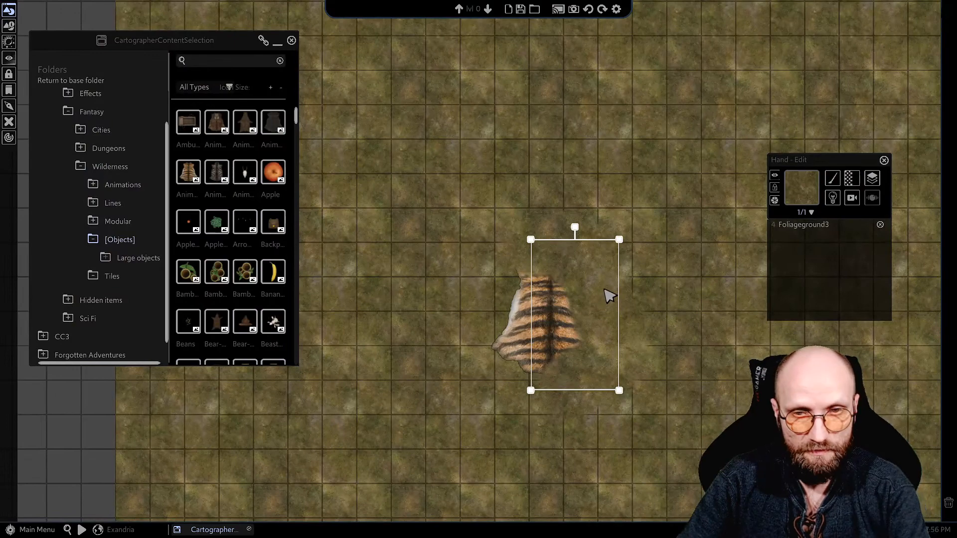
pyautogui.scroll(1, 616, 318)
pyautogui.moveTo(604, 321); pyautogui.dragTo(599, 328)
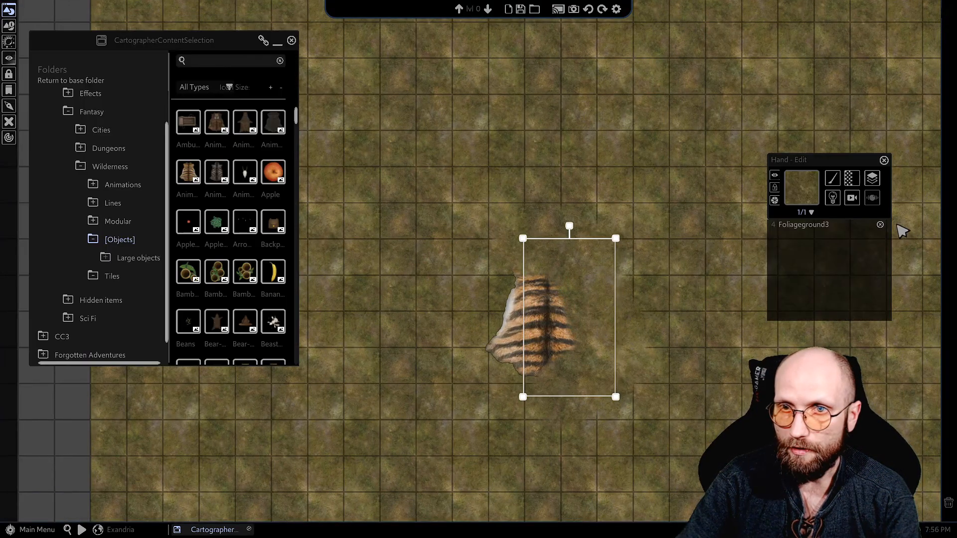
# Step: Set the opacity of the selected painted foliage patch to 9
pyautogui.moveTo(851, 178); pyautogui.dragTo(770, 89)
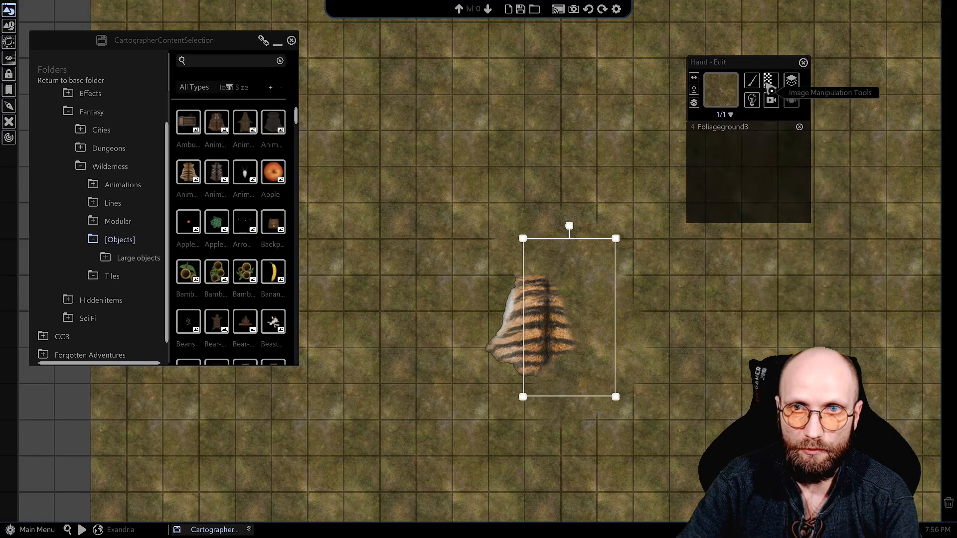
pyautogui.click(770, 89)
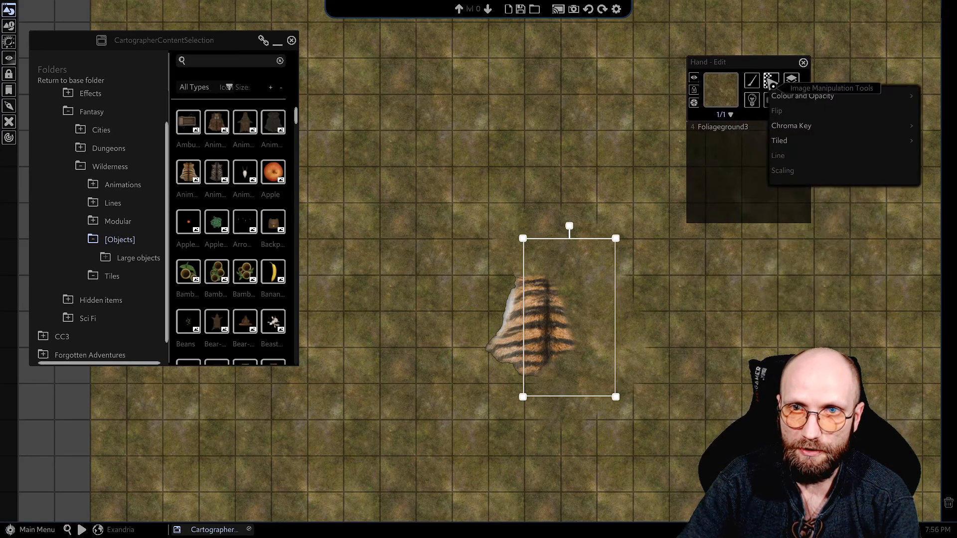
pyautogui.moveTo(801, 143)
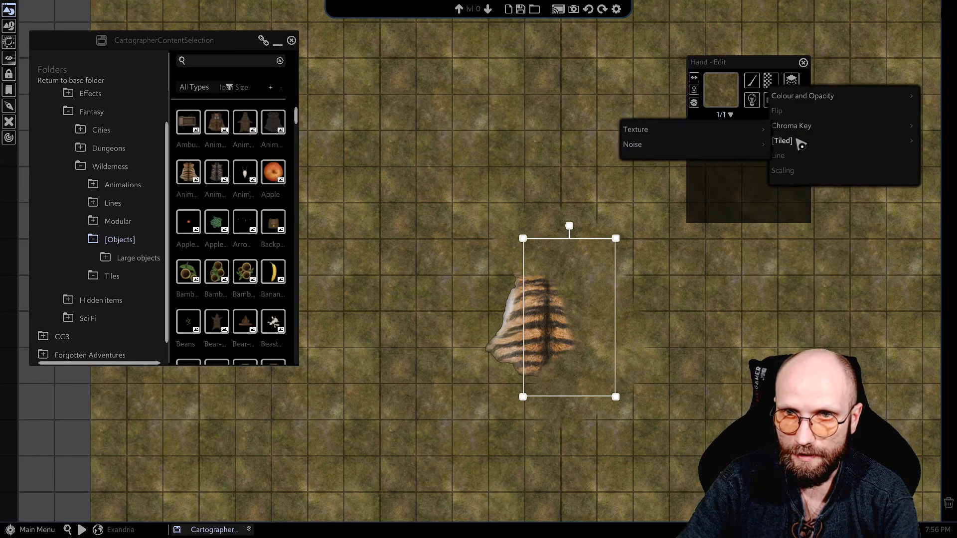
pyautogui.click(745, 189)
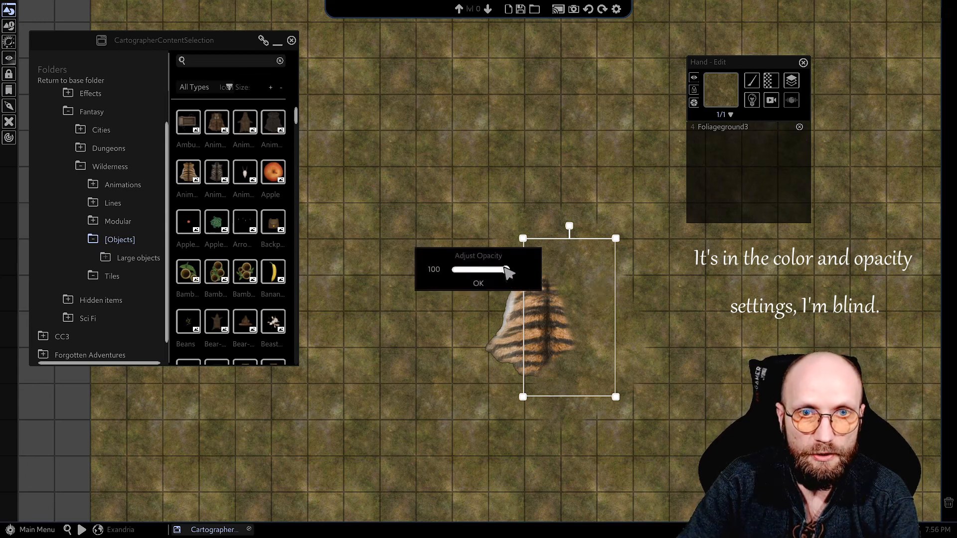
pyautogui.moveTo(509, 273); pyautogui.dragTo(430, 187)
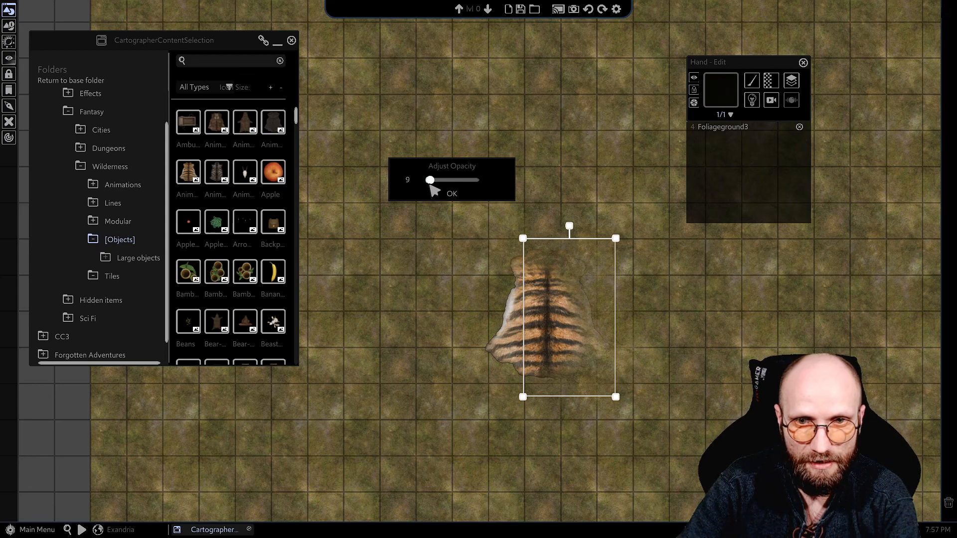
pyautogui.scroll(5, 545, 302)
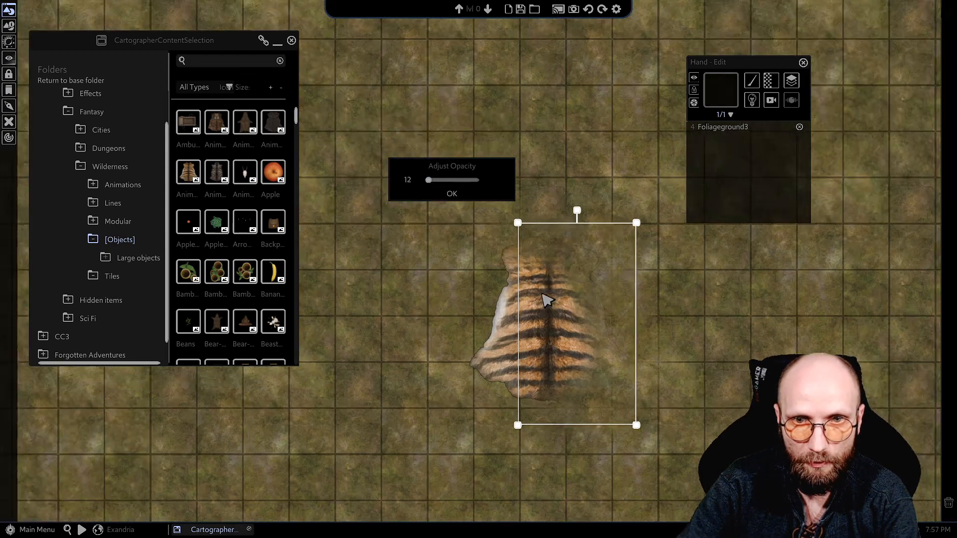
pyautogui.moveTo(631, 277)
pyautogui.mouseDown()
pyautogui.moveTo(801, 280)
pyautogui.moveTo(647, 297)
pyautogui.moveTo(625, 296)
pyautogui.moveTo(628, 286)
pyautogui.mouseUp()
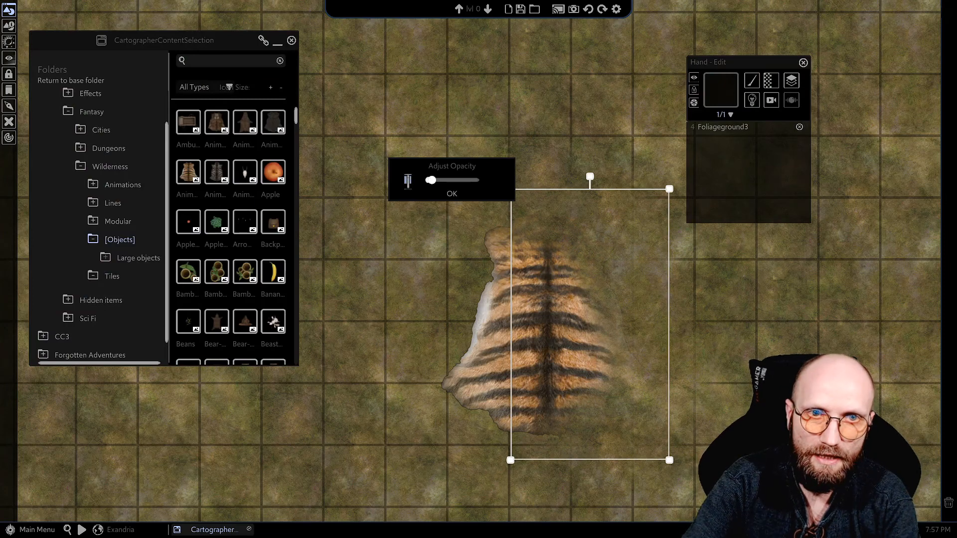
pyautogui.write('9')
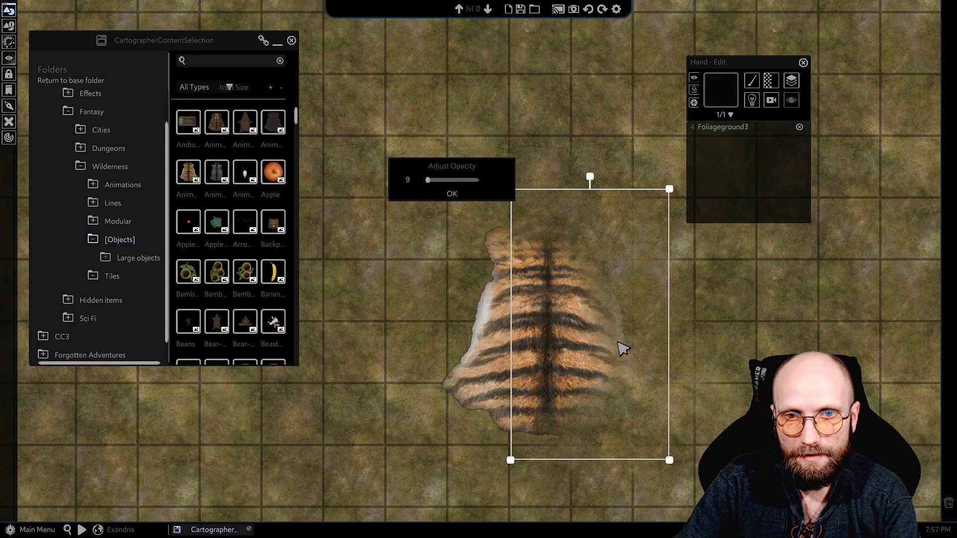
# Step: Nudge the foliage patch slightly up over the animal hide, accept the opacity setting and deselect the patch
pyautogui.moveTo(622, 346)
pyautogui.mouseDown()
pyautogui.moveTo(618, 335)
pyautogui.moveTo(622, 341)
pyautogui.mouseUp()
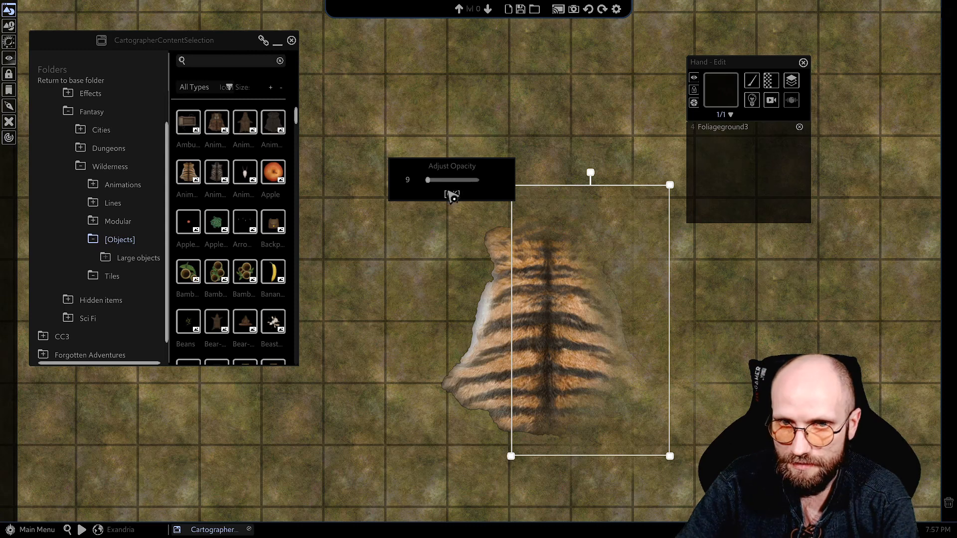
pyautogui.scroll(-3, 344, 85)
pyautogui.click(343, 88)
pyautogui.scroll(-1, 399, 134)
# Step: Place a single Backpack2 object on the foliage ground just right of the animal hide and end placement
pyautogui.moveTo(438, 174); pyautogui.dragTo(483, 223, button='middle')
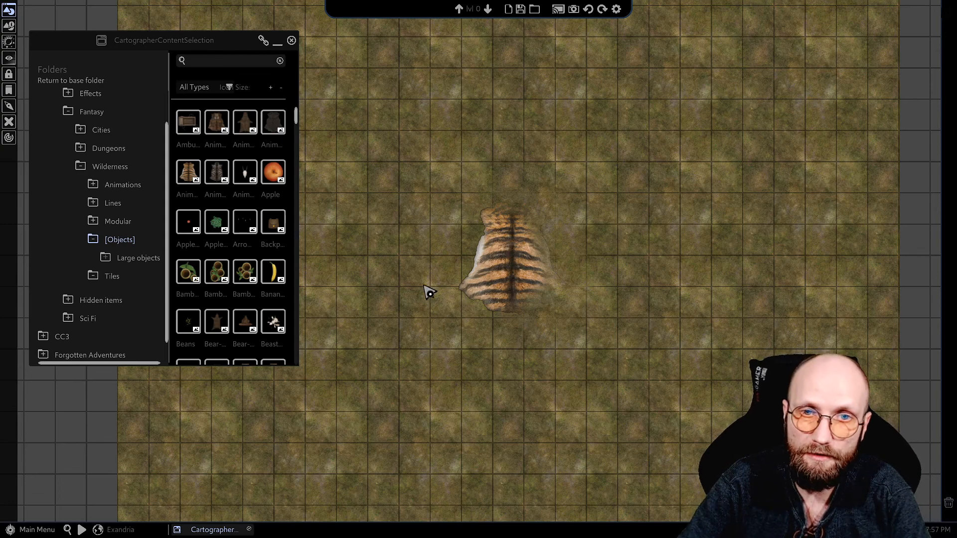
pyautogui.moveTo(424, 286); pyautogui.dragTo(473, 315, button='middle')
pyautogui.scroll(-2, 524, 296)
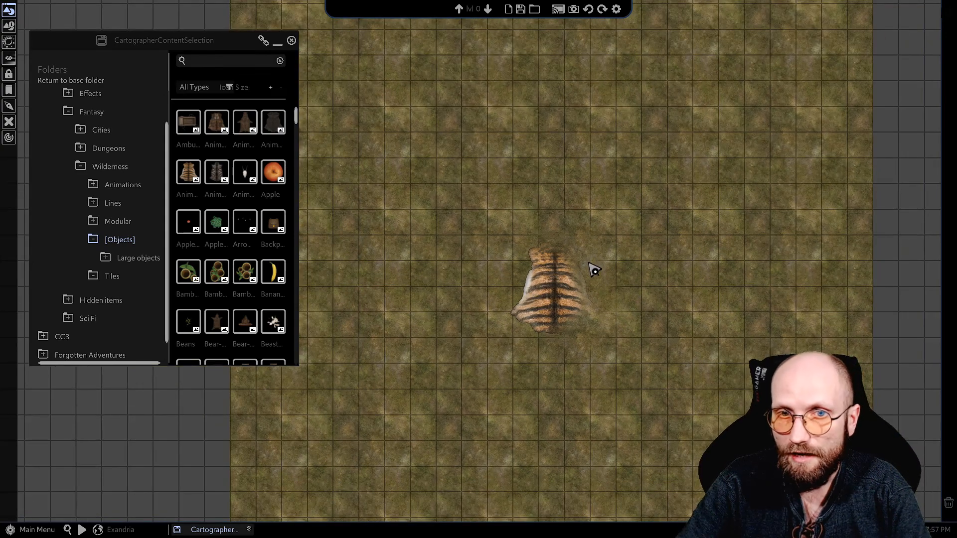
pyautogui.scroll(2, 594, 272)
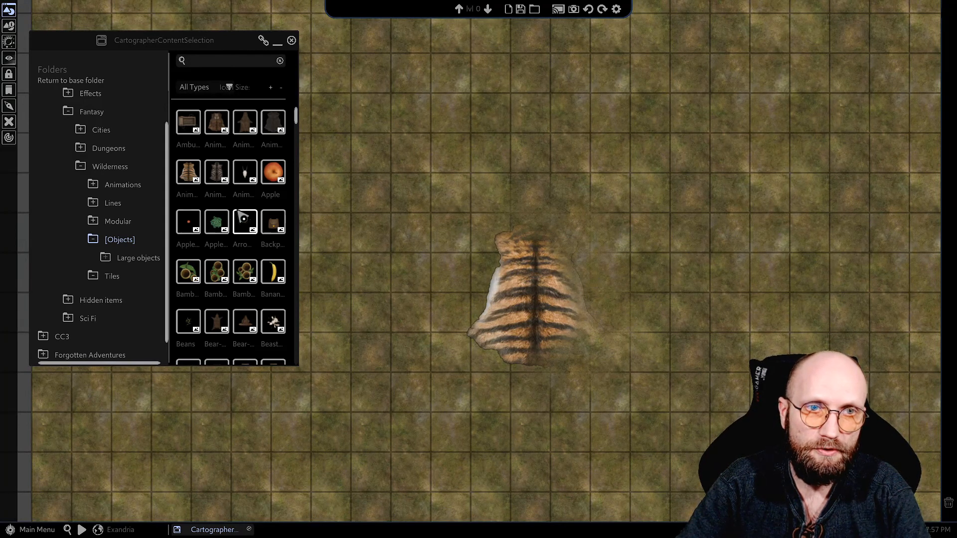
pyautogui.click(277, 221)
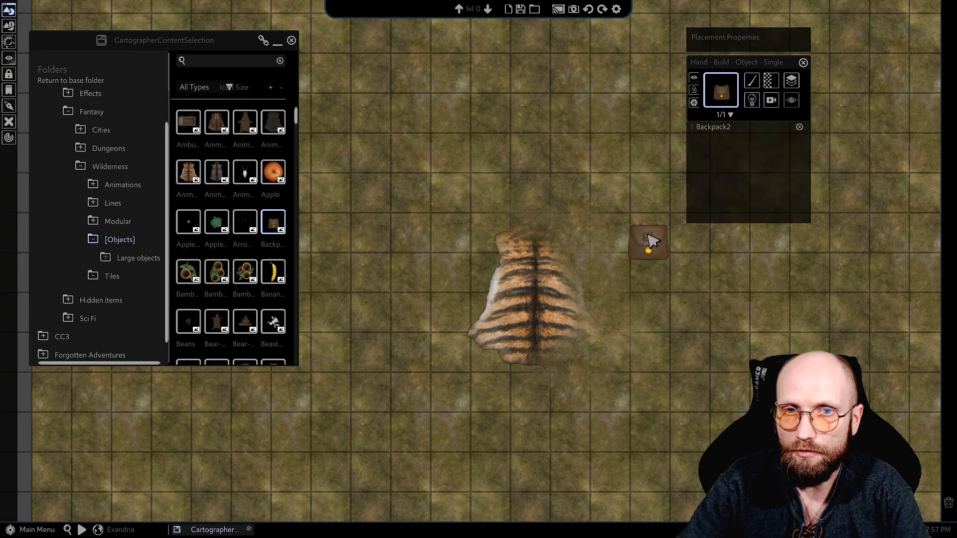
pyautogui.click(647, 234)
pyautogui.rightClick(650, 240)
# Step: Select the backpack, move it down and left closer to the animal hide's right edge, and deselect it
pyautogui.click(651, 245)
pyautogui.moveTo(652, 246); pyautogui.dragTo(617, 268)
pyautogui.scroll(-2, 718, 289)
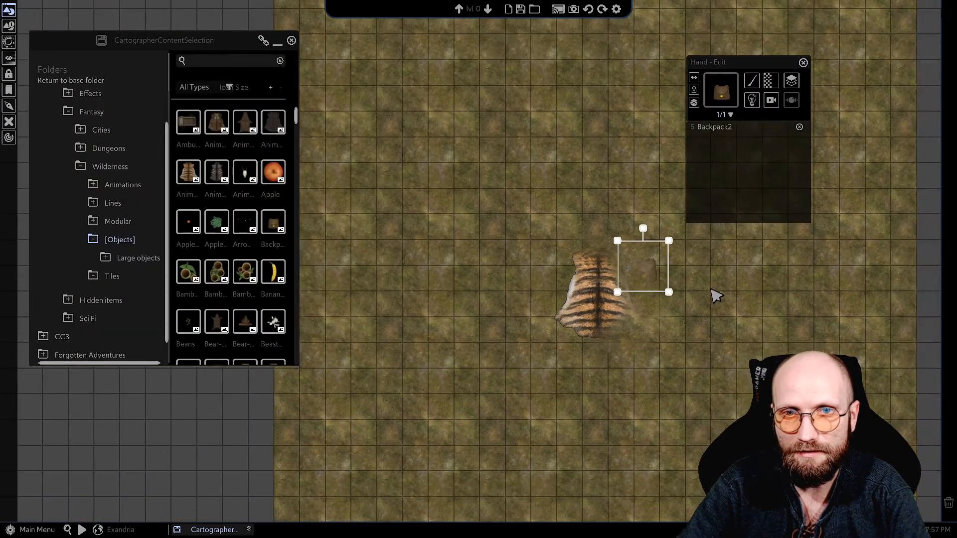
pyautogui.click(886, 276)
# Step: Examine how the animal hide, backpack and faded foliage patch blend with the ground, both close up and across the whole map
pyautogui.scroll(-4, 668, 306)
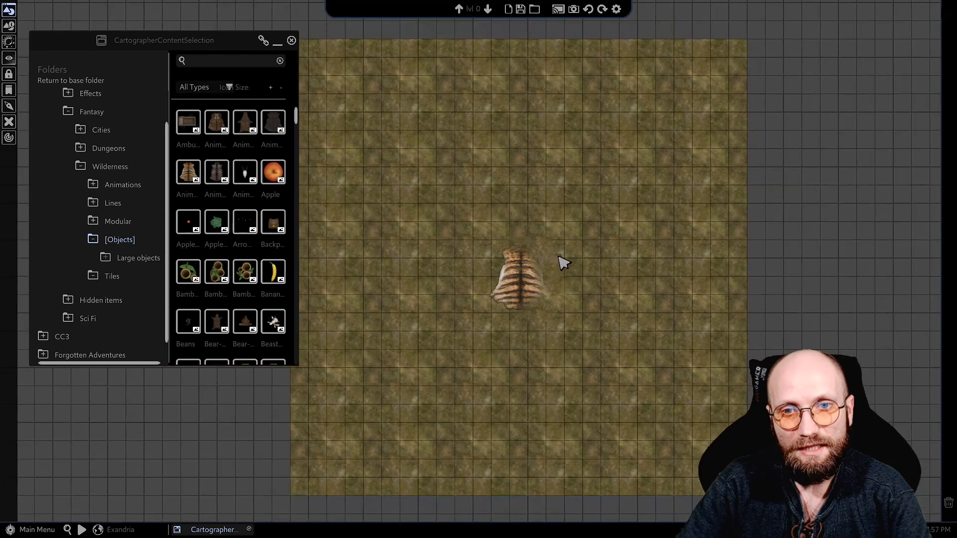
pyautogui.scroll(4, 563, 262)
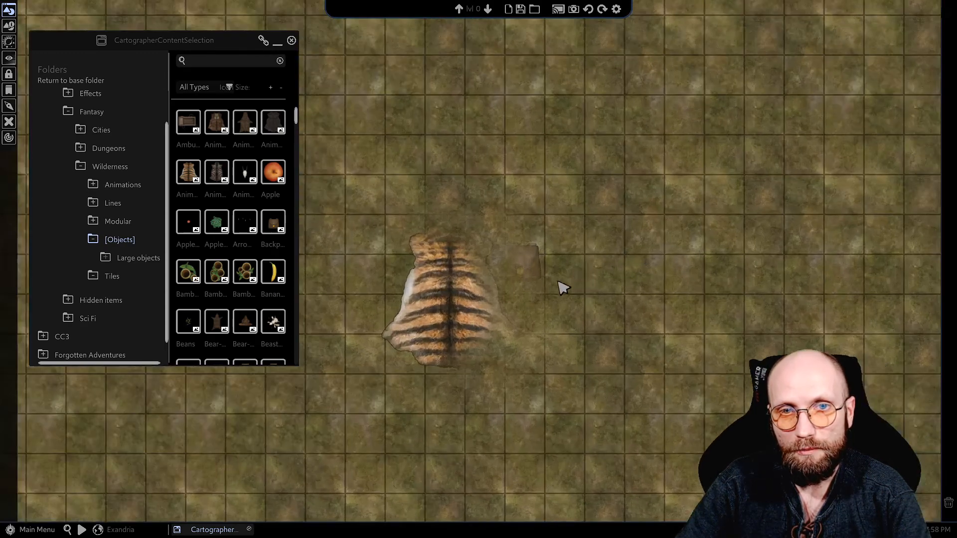
pyautogui.click(516, 313)
pyautogui.moveTo(573, 327); pyautogui.dragTo(664, 231, button='middle')
pyautogui.click(718, 300)
pyautogui.scroll(-3, 688, 305)
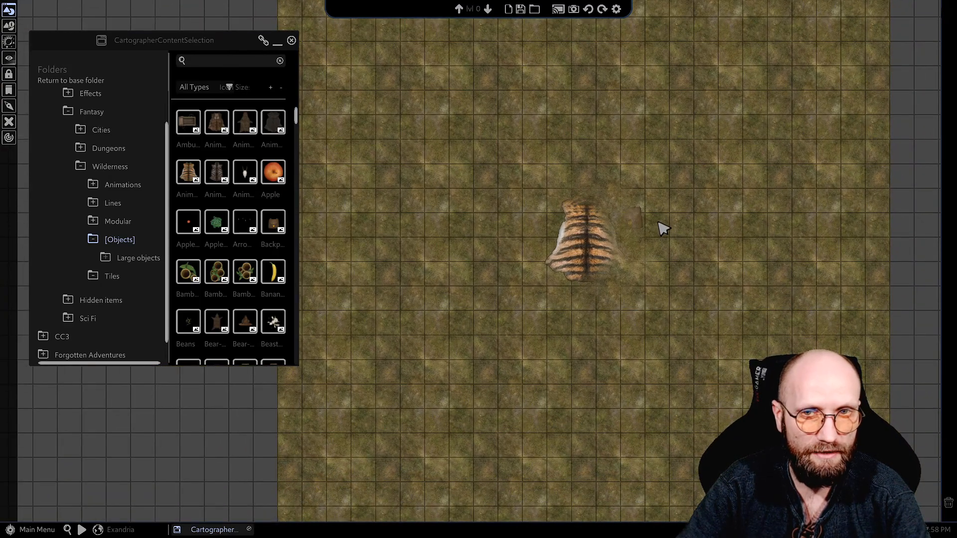
pyautogui.scroll(-2, 660, 227)
pyautogui.moveTo(658, 226); pyautogui.dragTo(638, 285, button='middle')
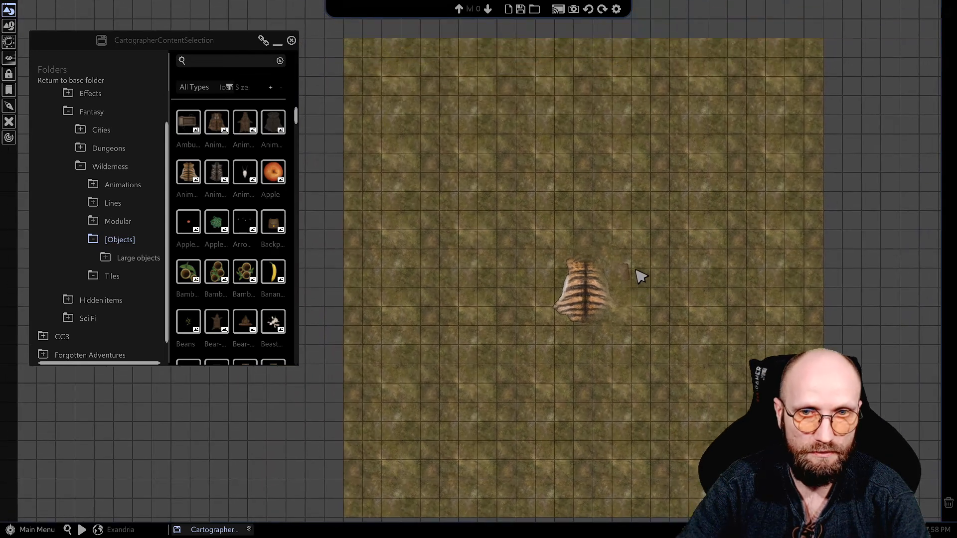